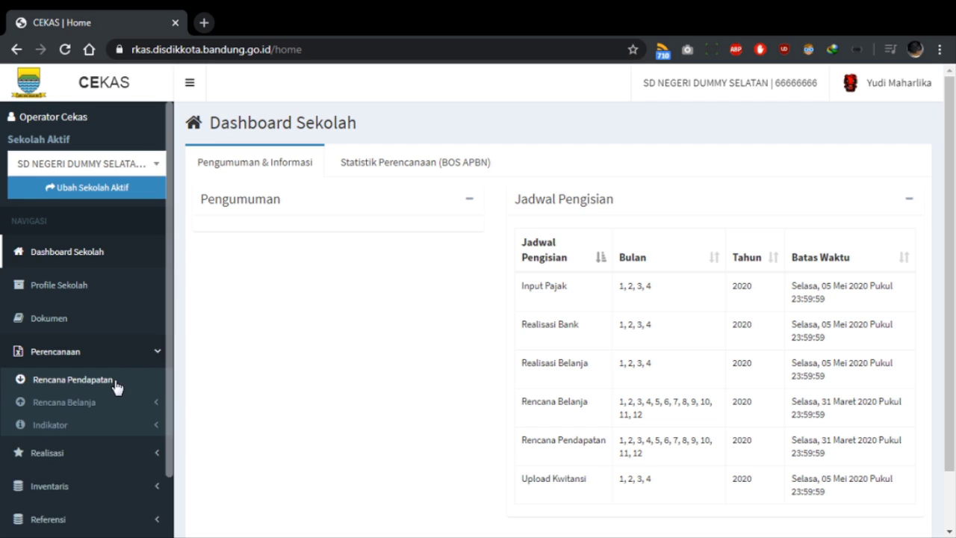
Open the Rencana Pendapatan page and start a new BOS APBN Reguler income plan using the Hitung Otomatis calculation.
left_click(117, 387)
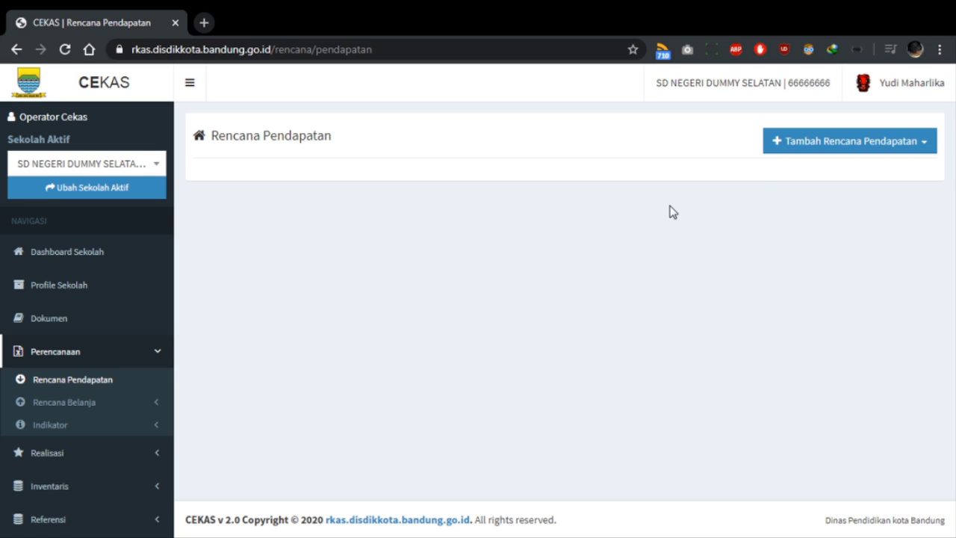
left_click(824, 148)
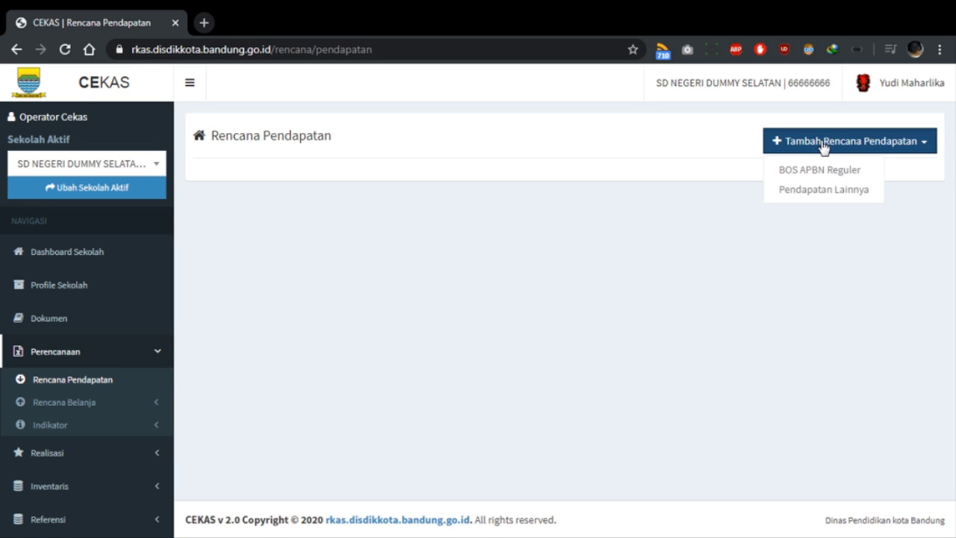
left_click(850, 178)
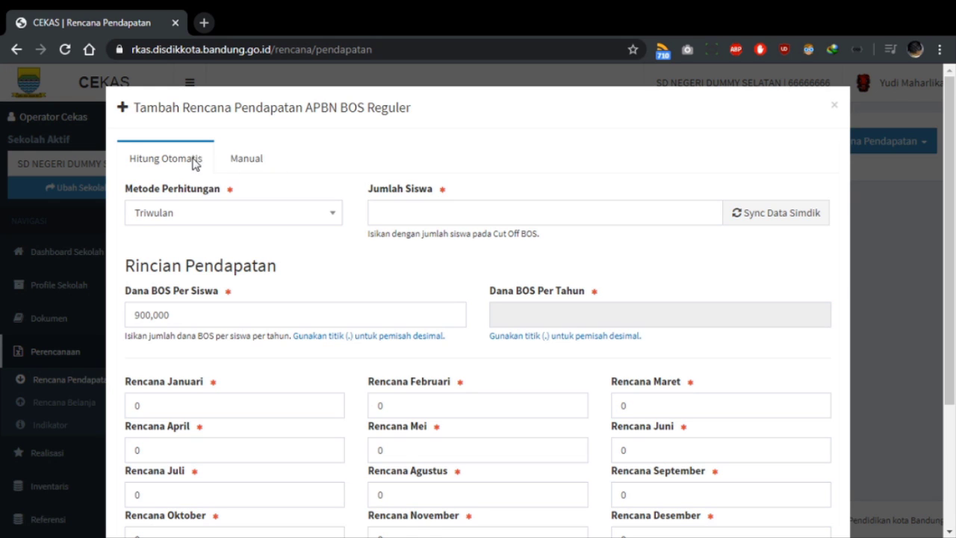
left_click(248, 159)
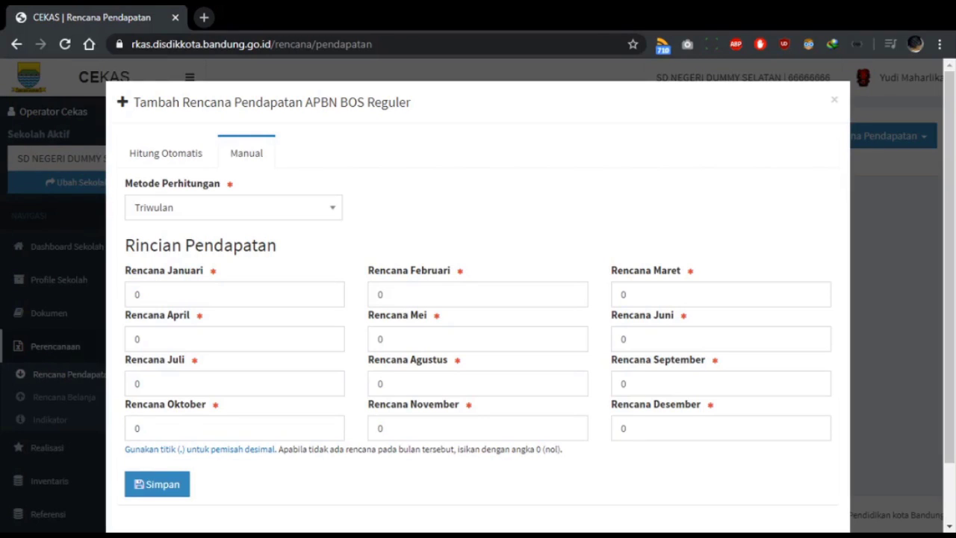
left_click(180, 158)
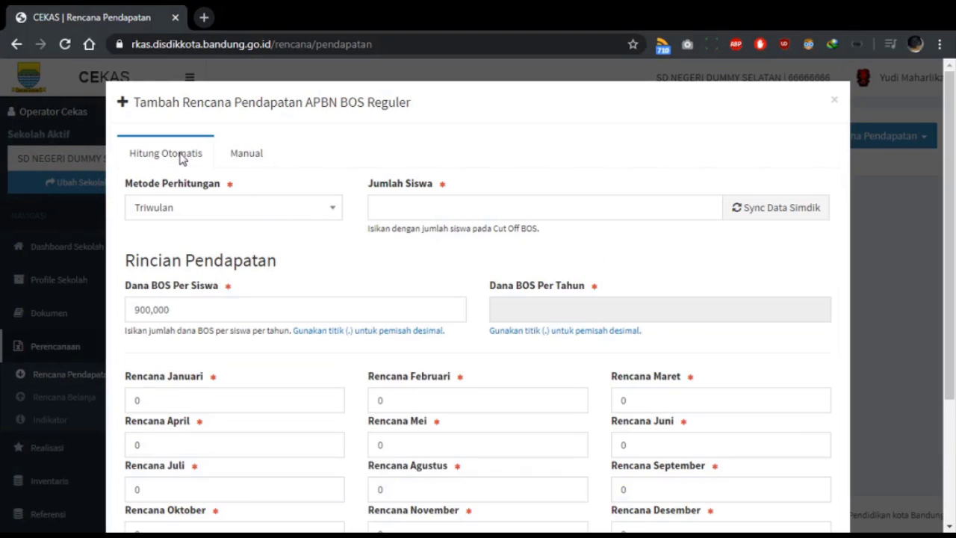
Sync the student count from Simdik and set Metode Perhitungan to Caturwulan.
left_click(293, 213)
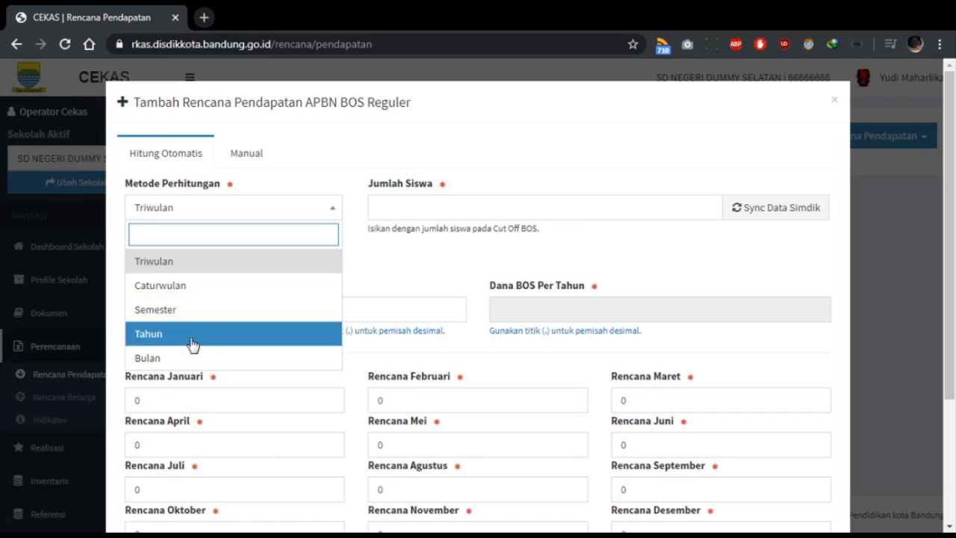
left_click(396, 265)
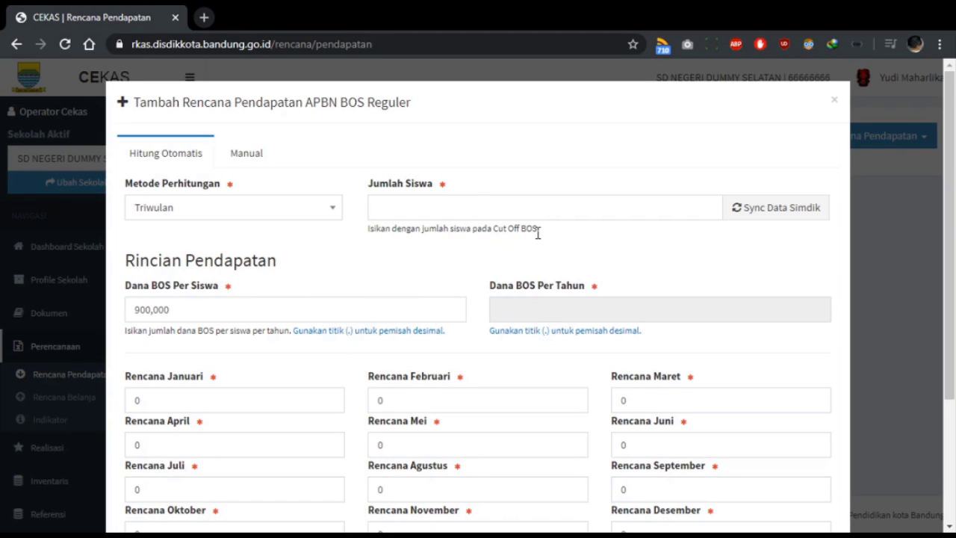
left_click(773, 218)
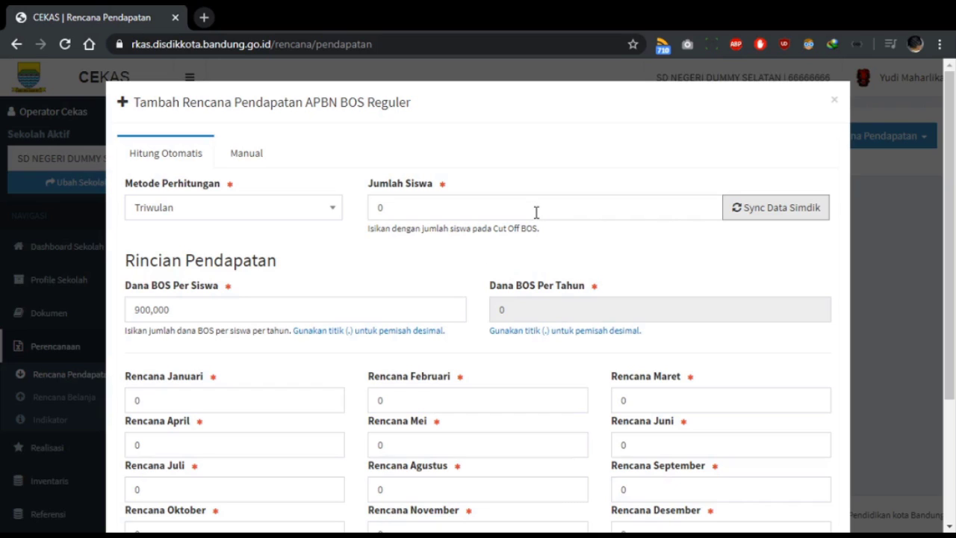
left_click(269, 212)
left_click(259, 291)
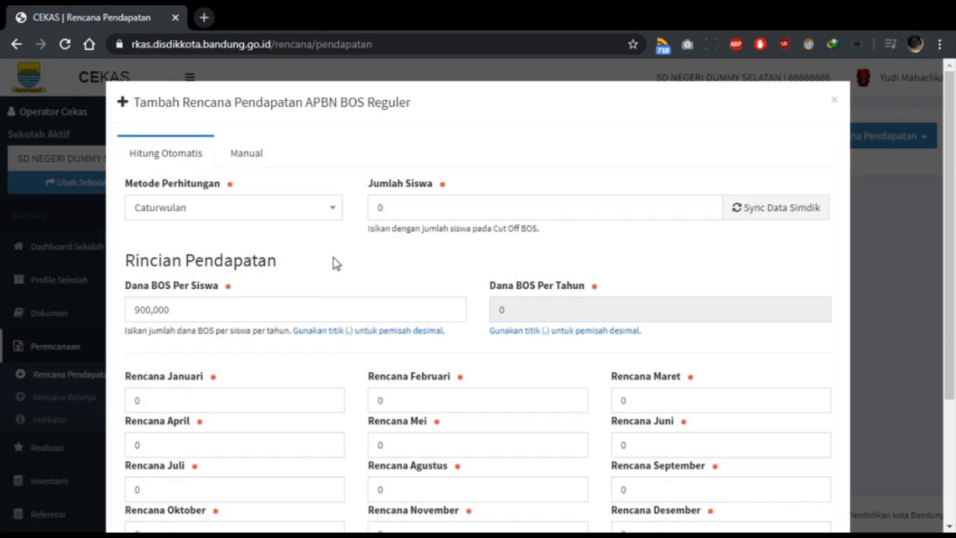
Set Jumlah Siswa to 750 so the BOS funds are distributed over the months.
double_click(444, 211)
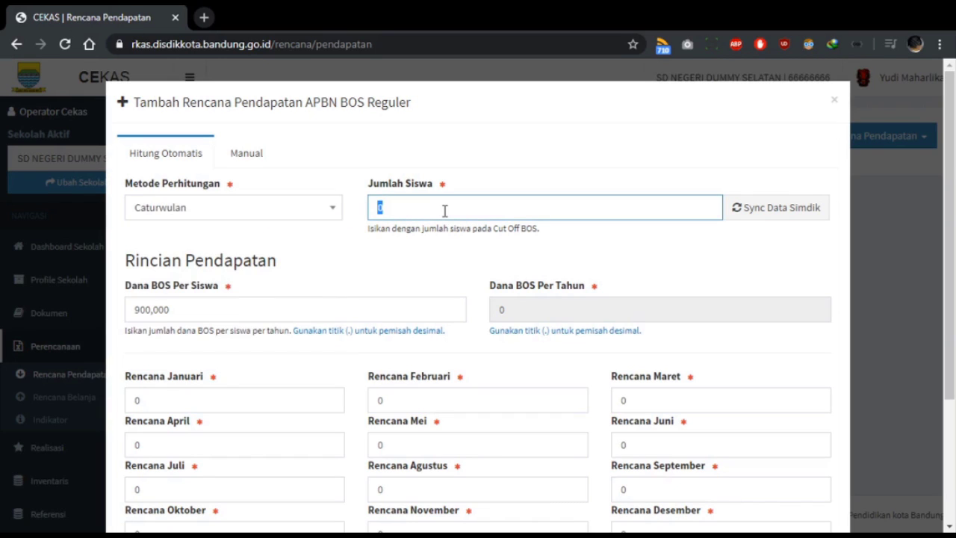
type("750")
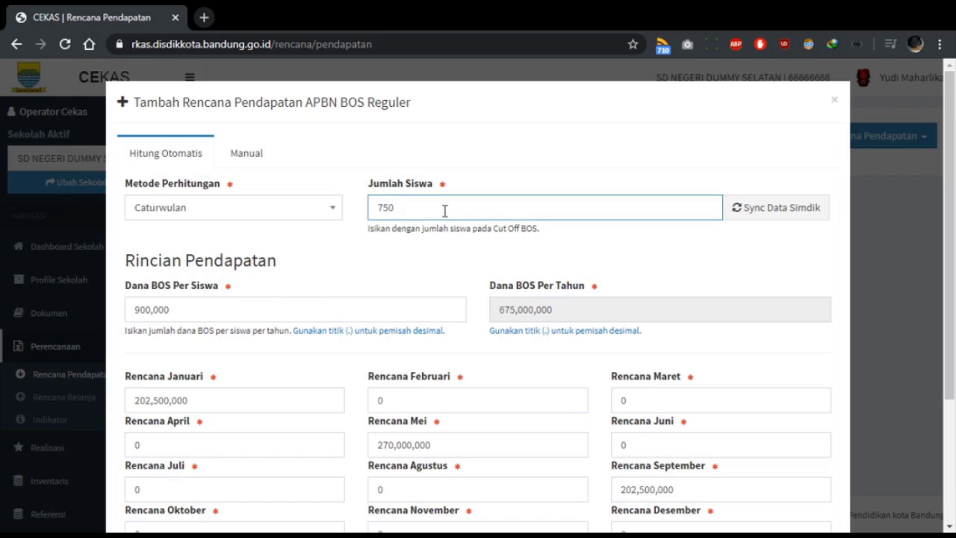
left_click(467, 266)
scroll(469, 265, "down", 1)
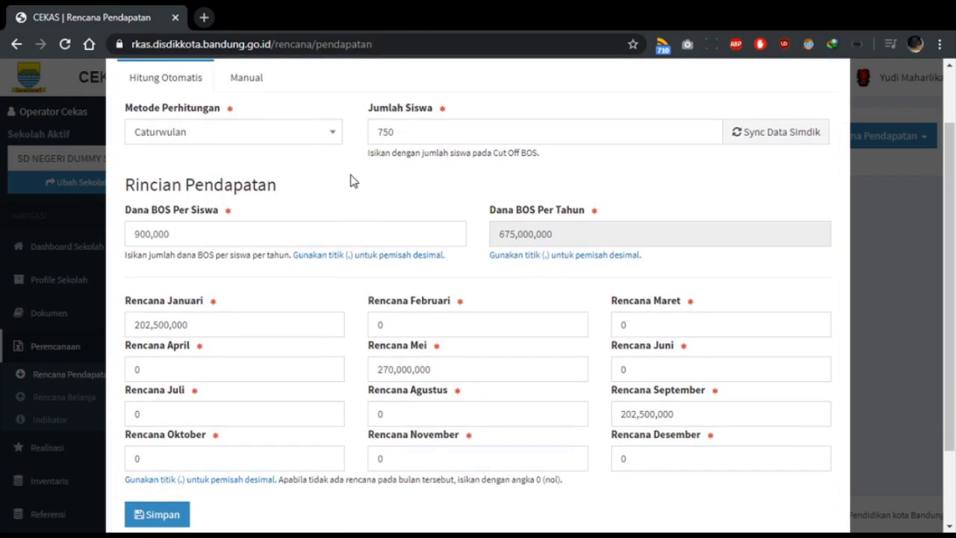
Change Metode Perhitungan to Triwulan and check the planned amounts for January, April, July and October.
left_click(291, 140)
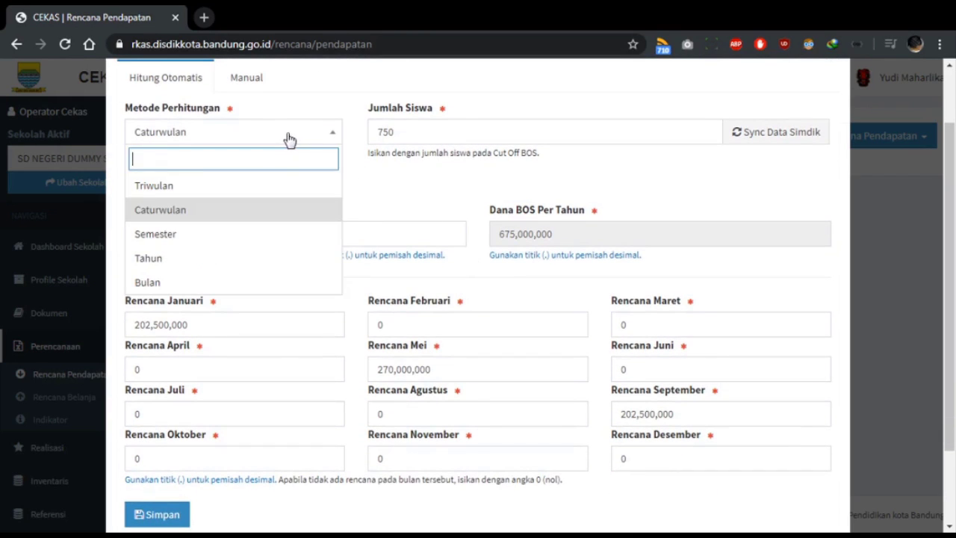
left_click(266, 176)
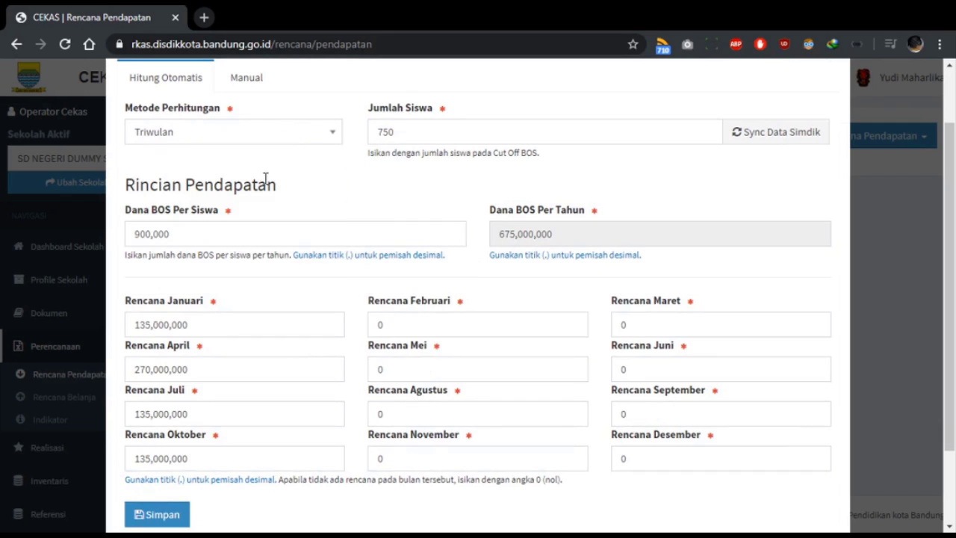
left_click(241, 324)
left_click(240, 369)
left_click(237, 410)
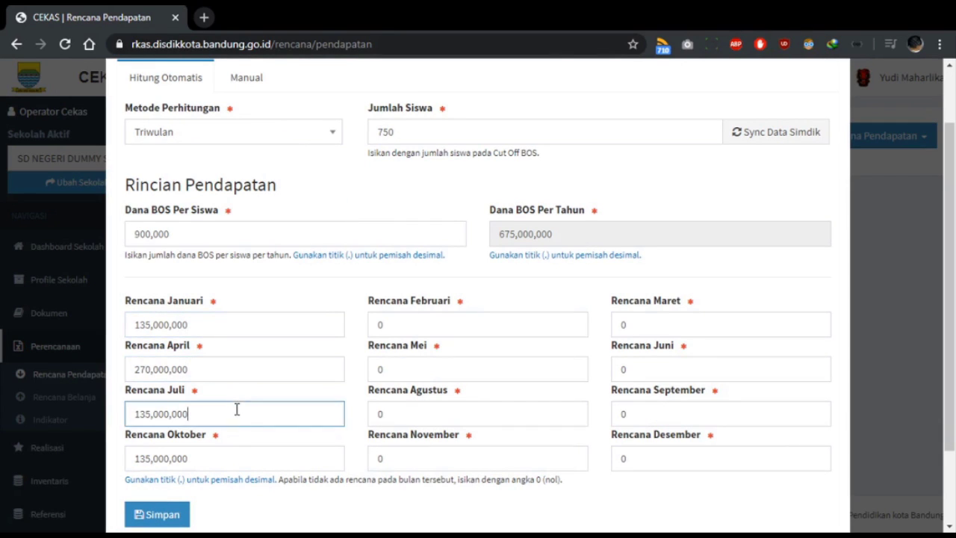
left_click(241, 456)
Switch Metode Perhitungan back to Caturwulan and check the Dana BOS Per Siswa value.
left_click(239, 137)
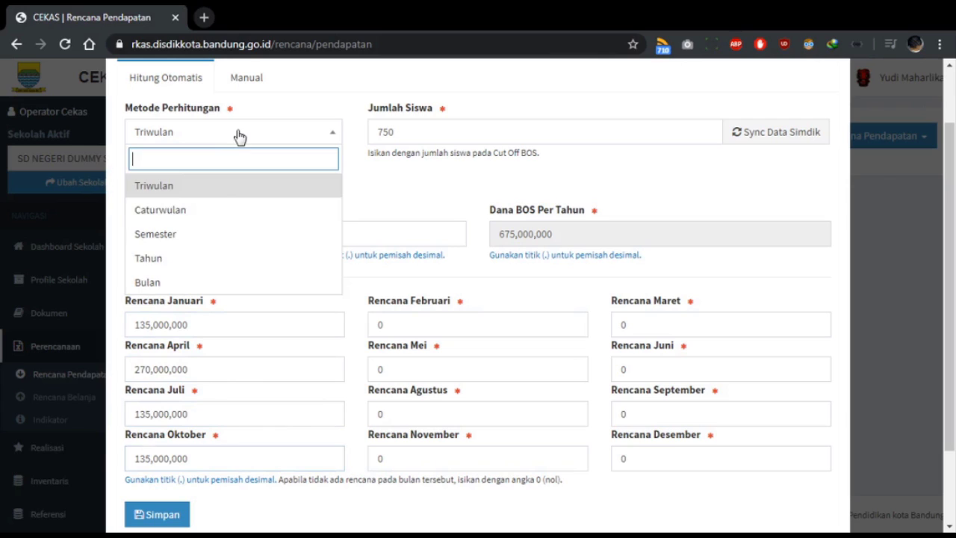
left_click(223, 209)
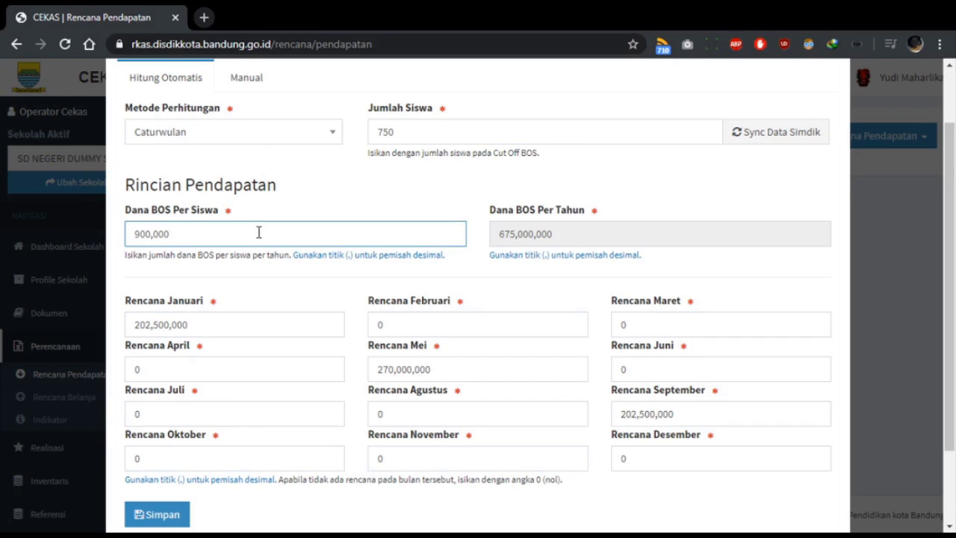
key("Left")
key("Left")
key("Left")
key("Left")
left_click(344, 195)
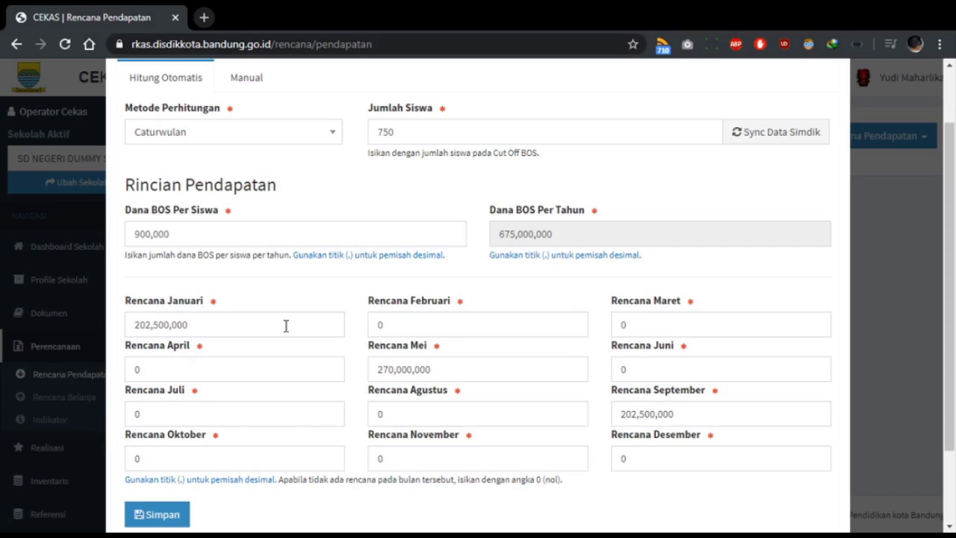
Set Rencana Januari to 205,000,000 and Rencana September to 270,000,000, and save the BOS Reguler income plan.
left_click_drag(286, 325, 93, 328)
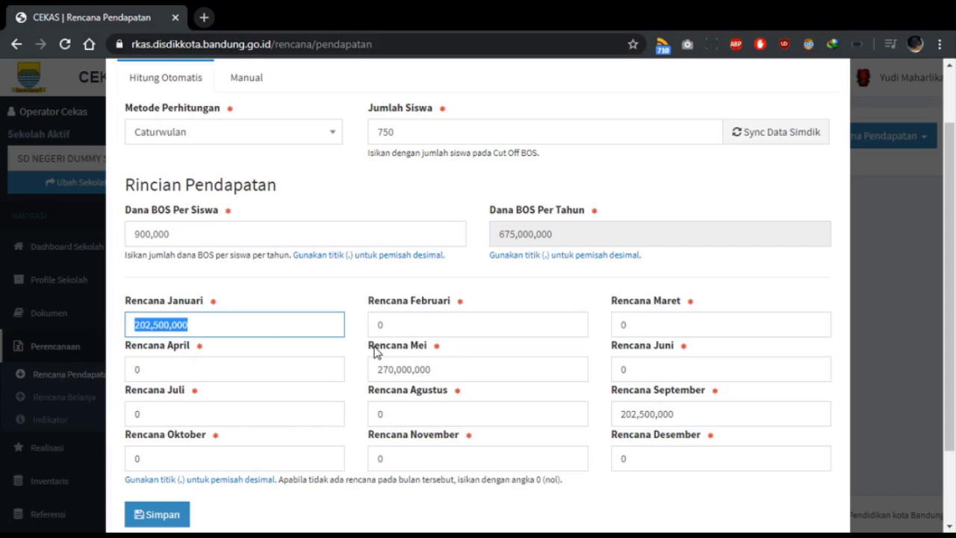
type("205")
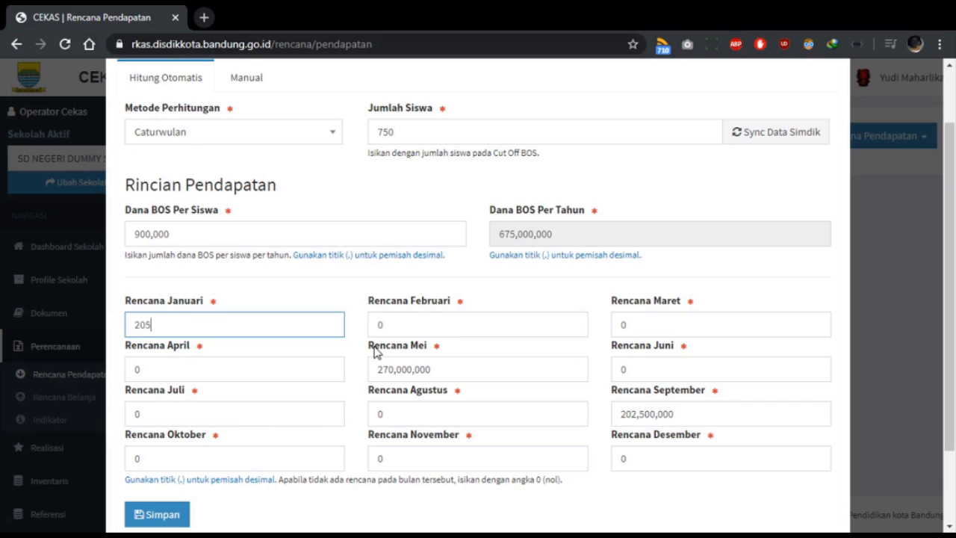
type(",000,000")
left_click(711, 413)
type("270")
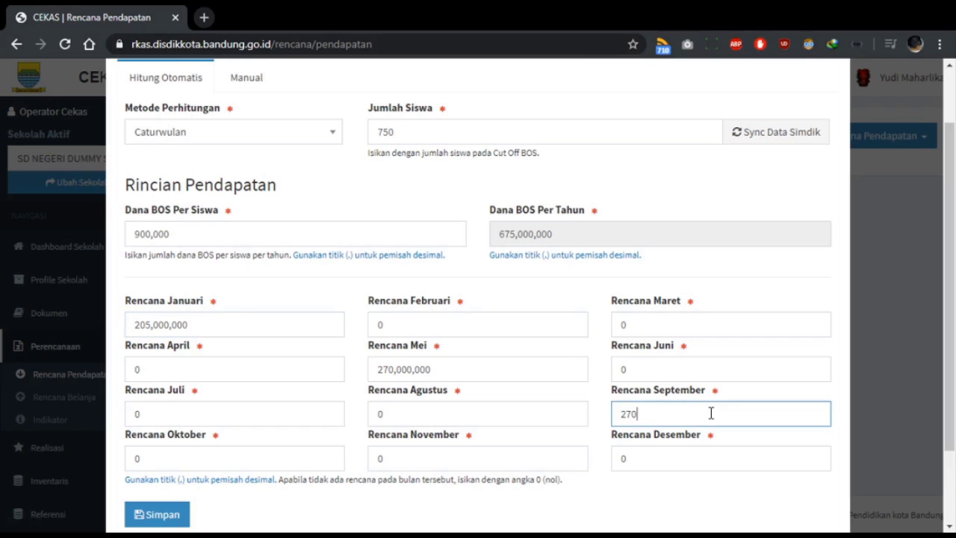
type(",000,000")
scroll(493, 257, "down", 2)
scroll(694, 426, "up", 3)
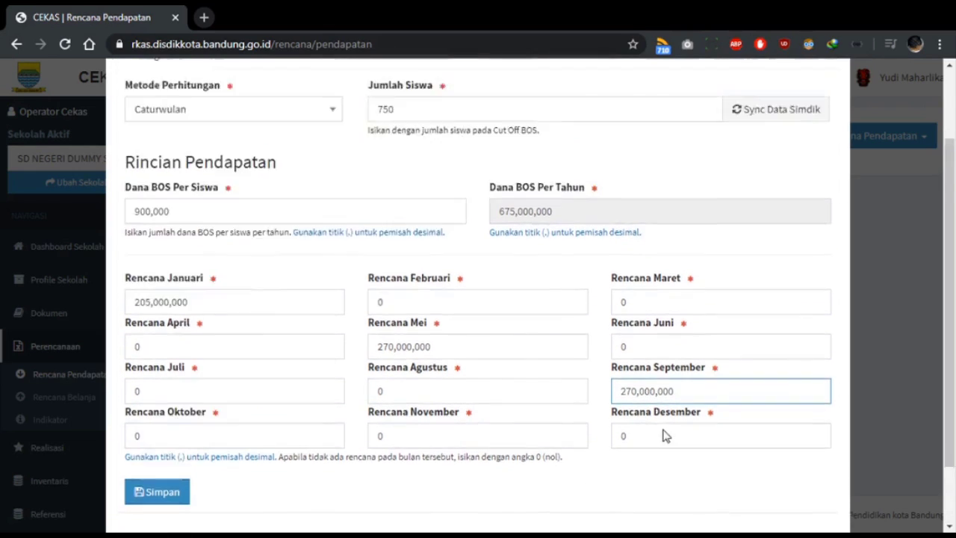
scroll(546, 329, "down", 2)
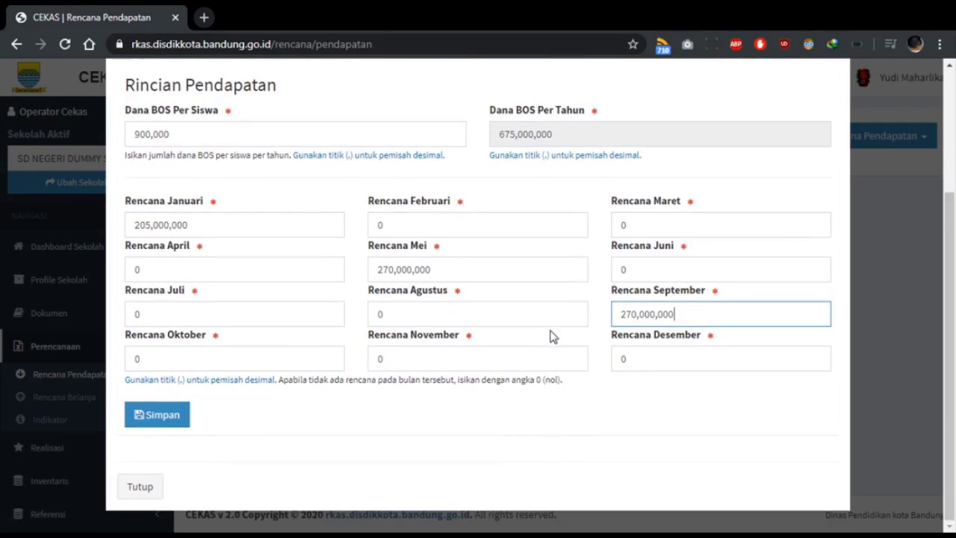
left_click(156, 420)
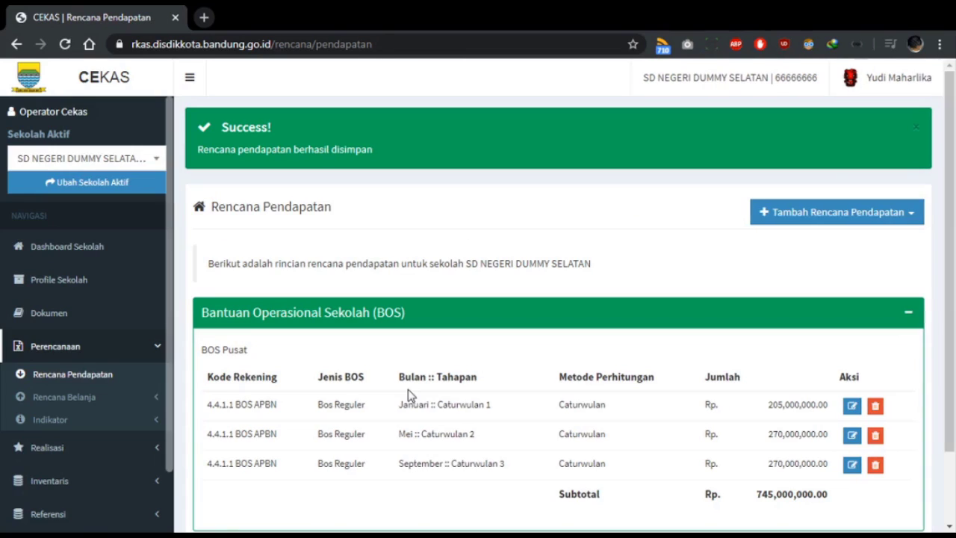
Start a new Pendapatan Lainnya income plan and set its Metode Perhitungan to Caturwulan.
scroll(396, 404, "down", 2)
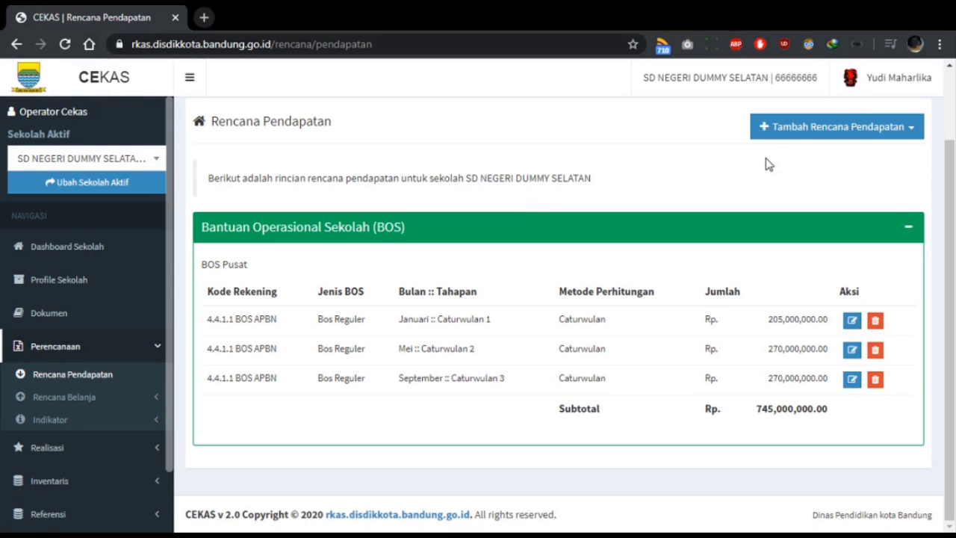
left_click(851, 134)
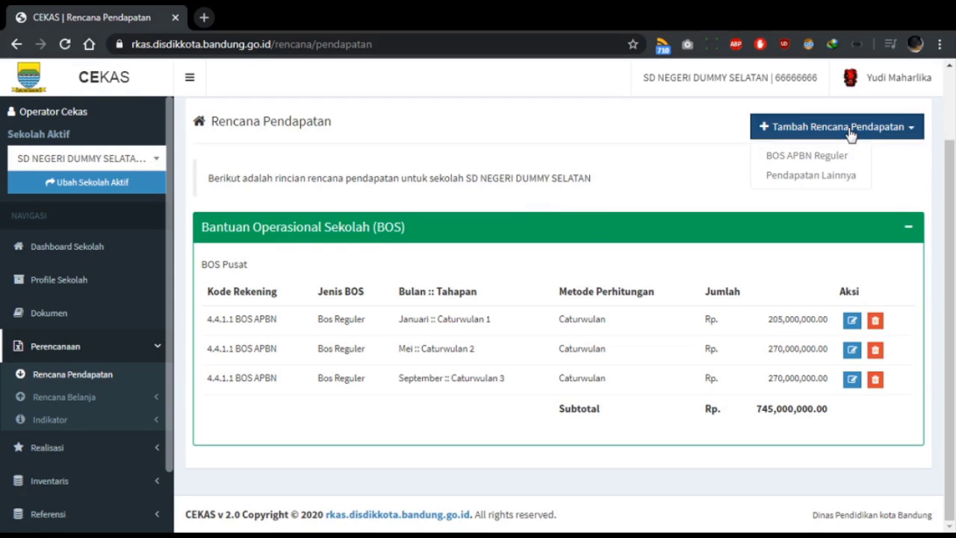
left_click(811, 176)
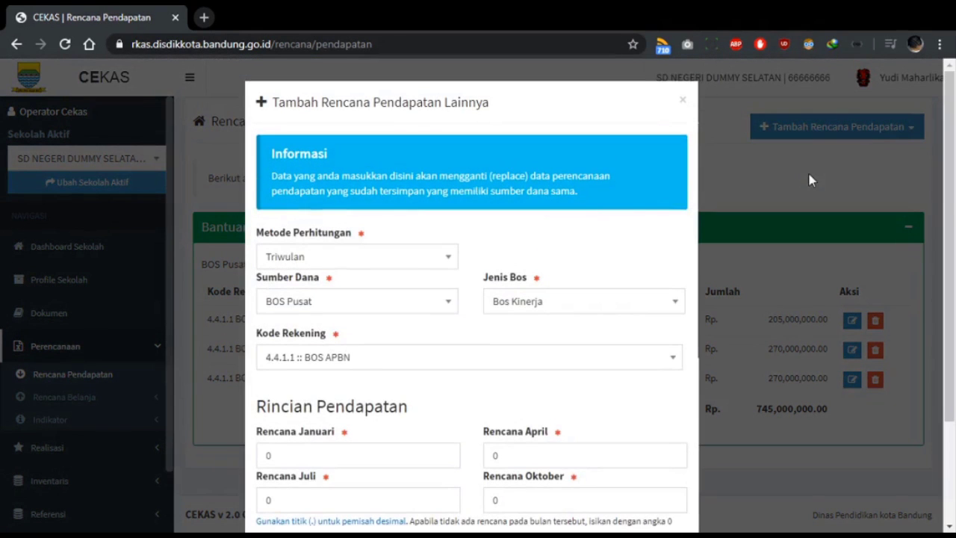
scroll(804, 196, "down", 1)
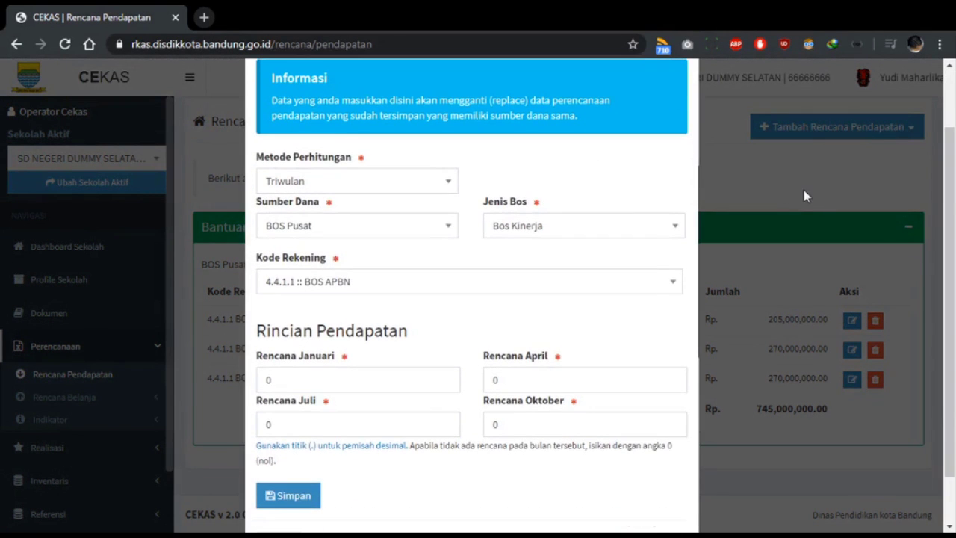
left_click(351, 185)
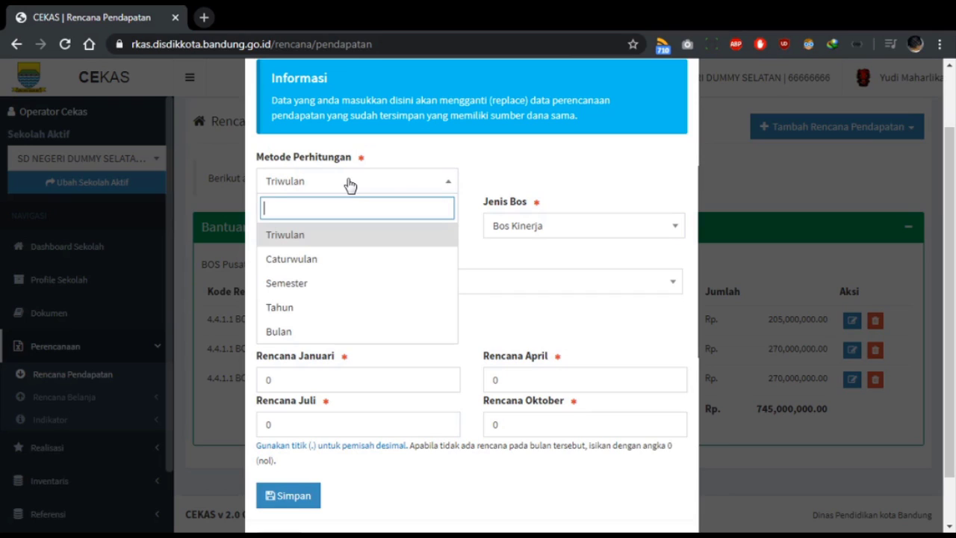
left_click(346, 258)
Review the available Sumber Dana options, close the form, and check the account code of the January BOS entry.
left_click(356, 228)
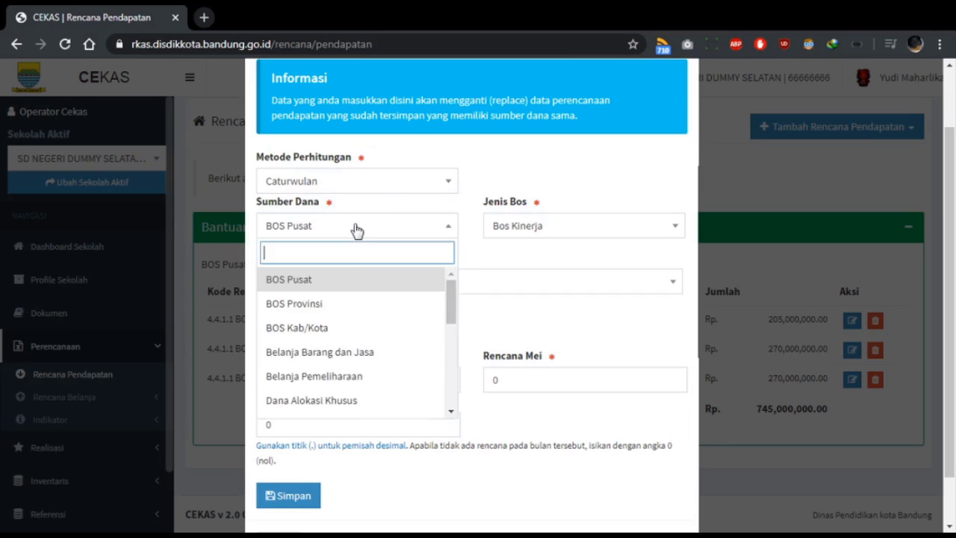
scroll(381, 307, "down", 1)
scroll(394, 317, "down", 2)
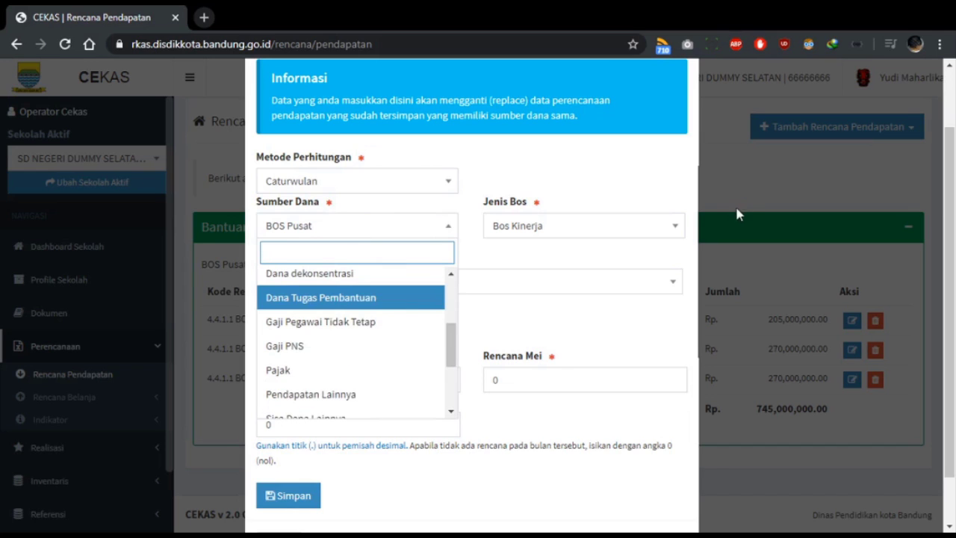
left_click(763, 187)
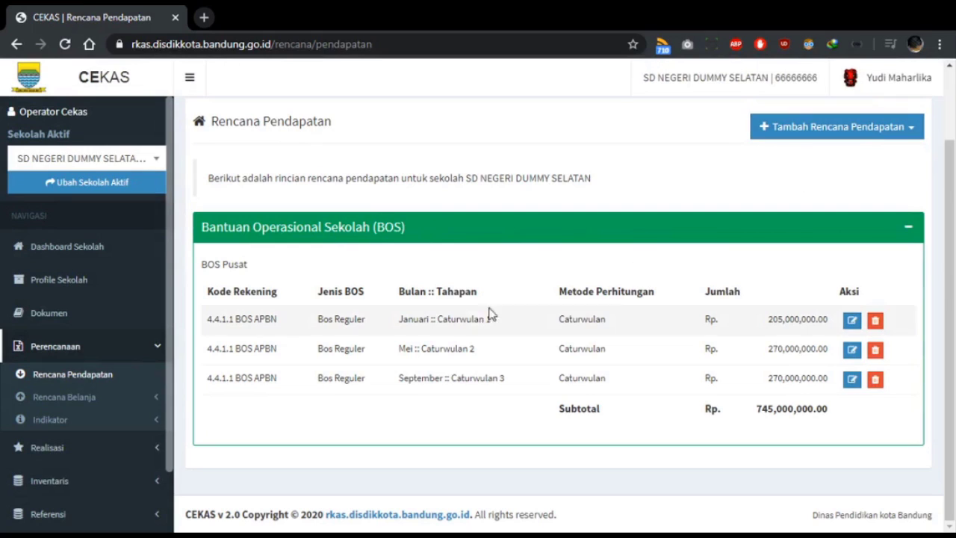
double_click(242, 319)
Start a new Pendapatan Lainnya income plan and set its Sumber Dana to Gaji PNS.
left_click(834, 129)
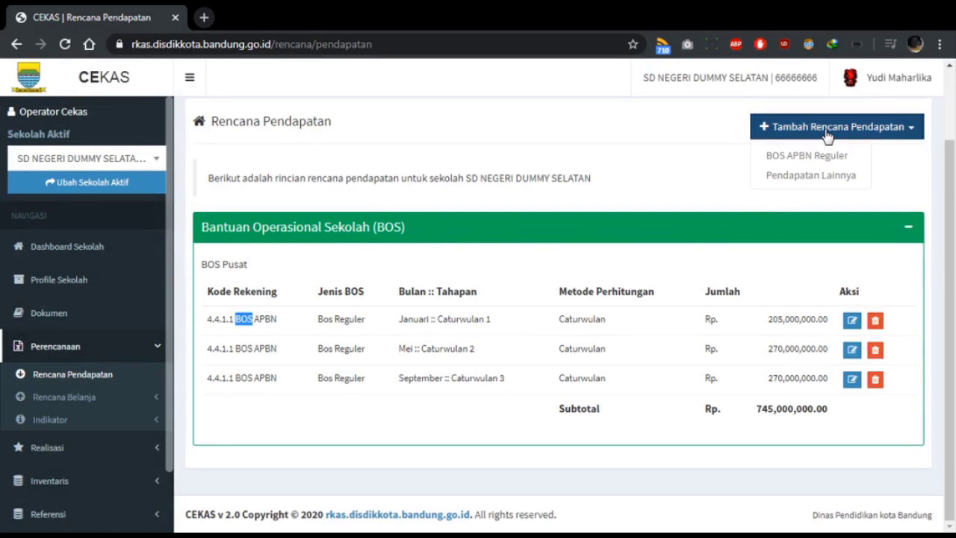
left_click(833, 174)
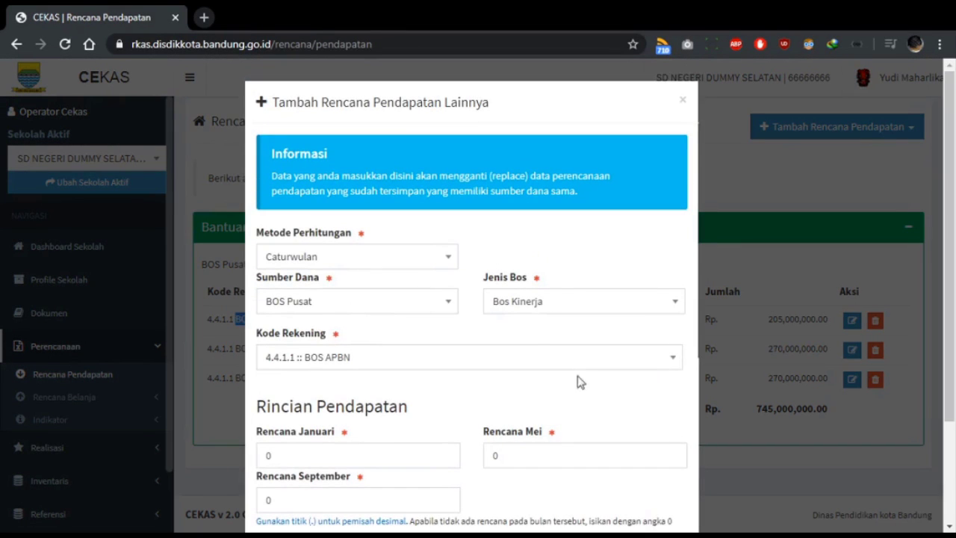
scroll(502, 254, "down", 1)
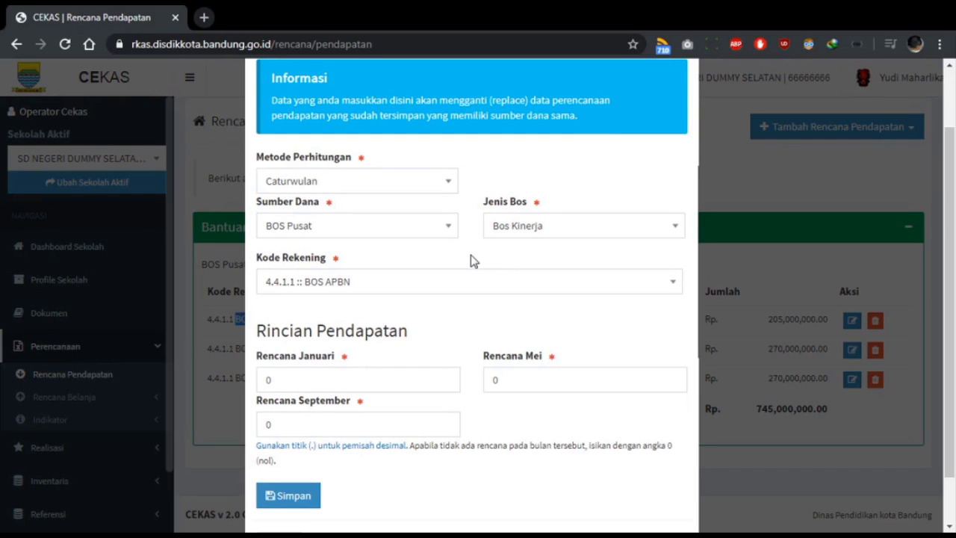
left_click(422, 231)
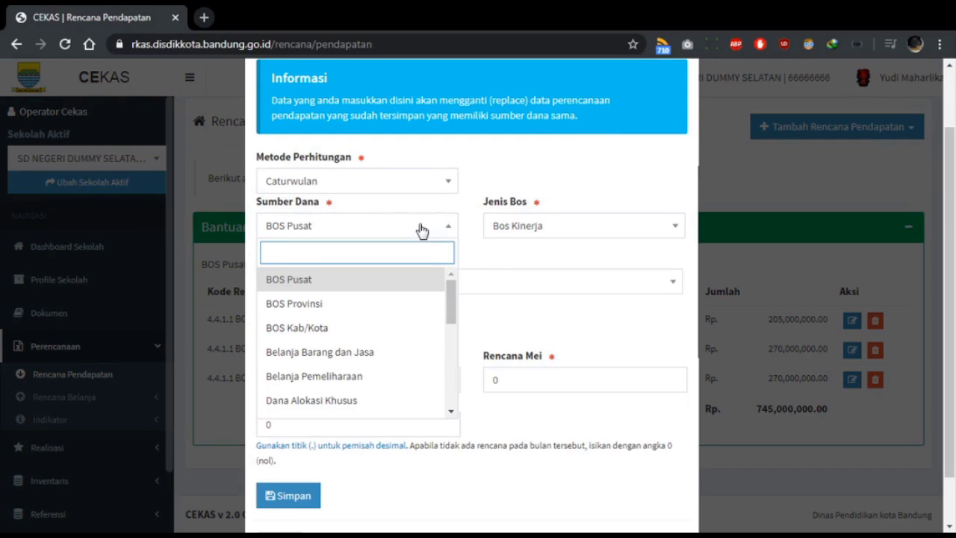
type("gaji")
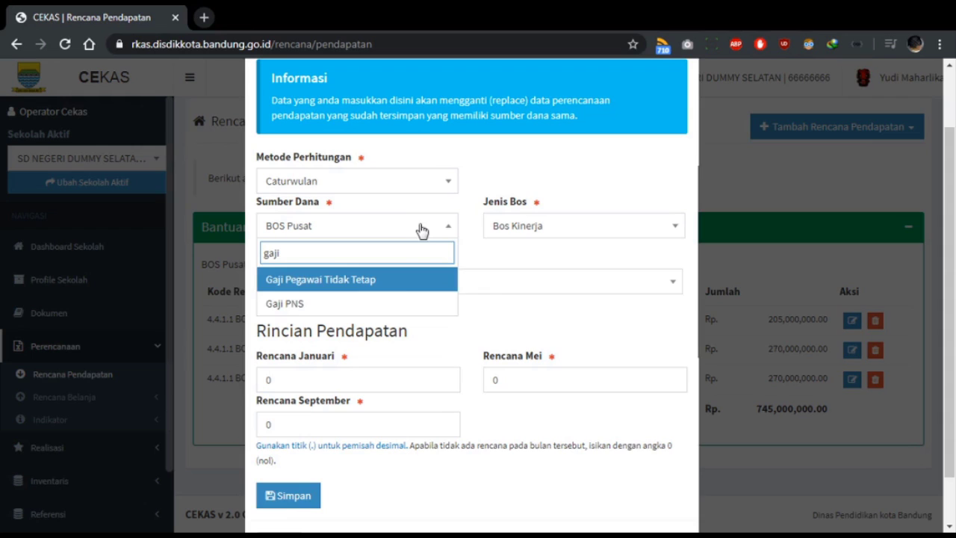
left_click(390, 301)
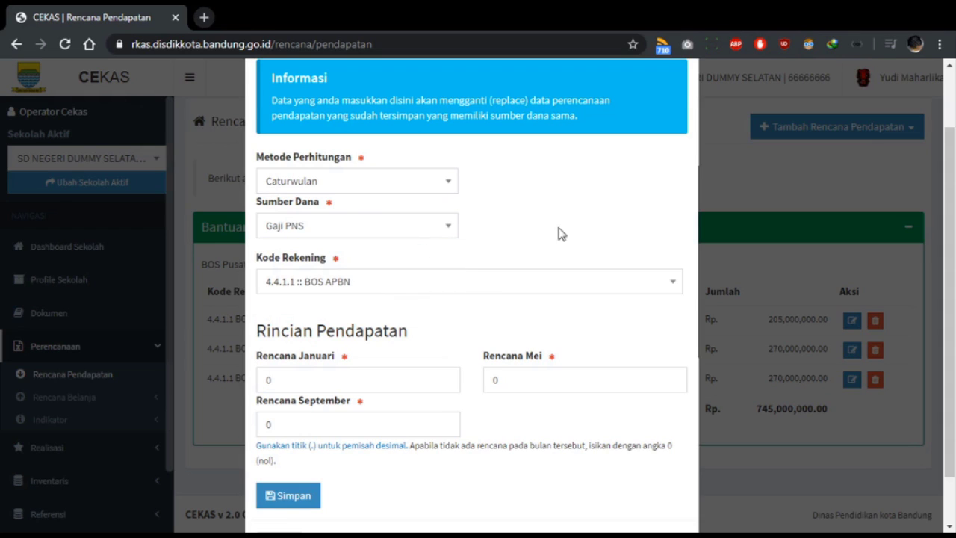
Switch Sumber Dana back to BOS Pusat and check the Jenis Bos field.
left_click(380, 236)
scroll(381, 333, "up", 5)
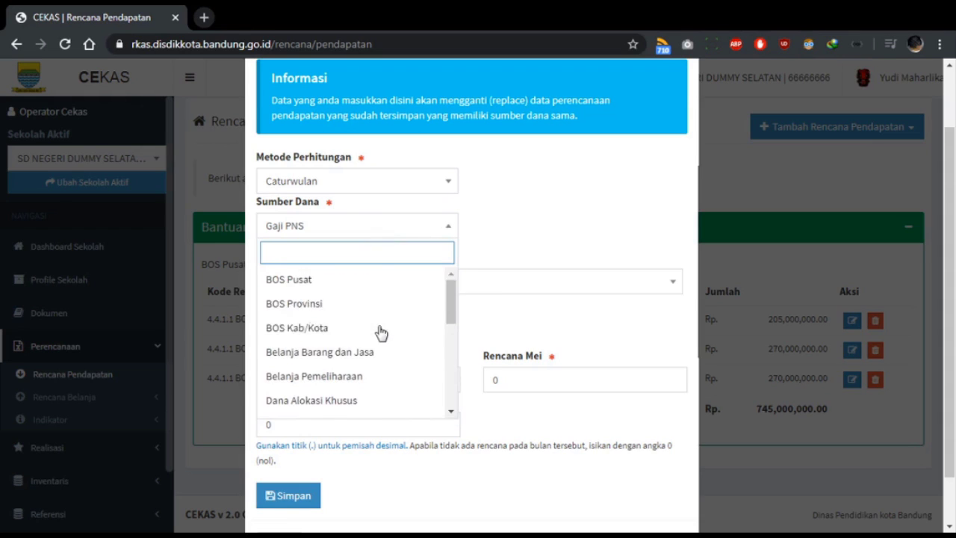
left_click(367, 290)
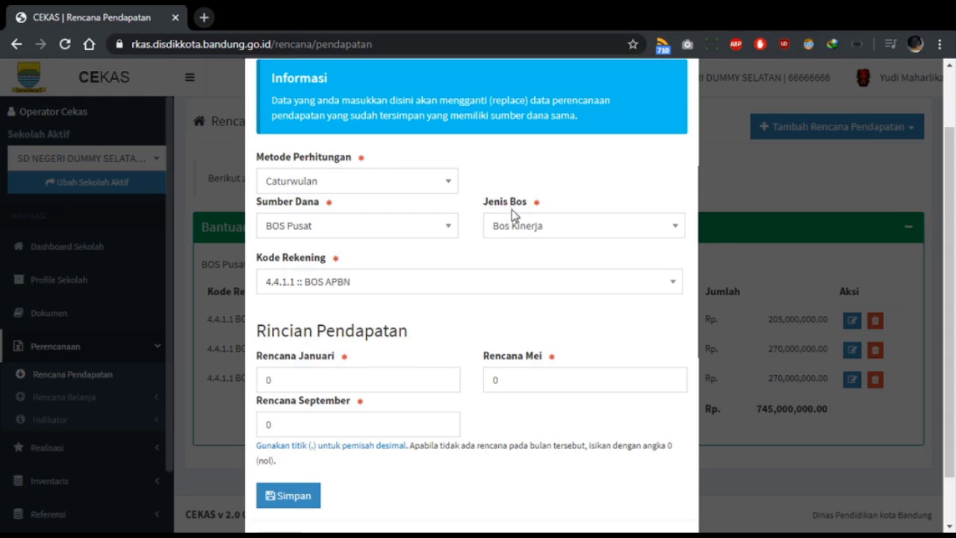
Set Sumber Dana to Gaji PNS and Kode Rekening to 4.4.3.5 :: Gaji PNS.
left_click(348, 232)
type("gaji pns")
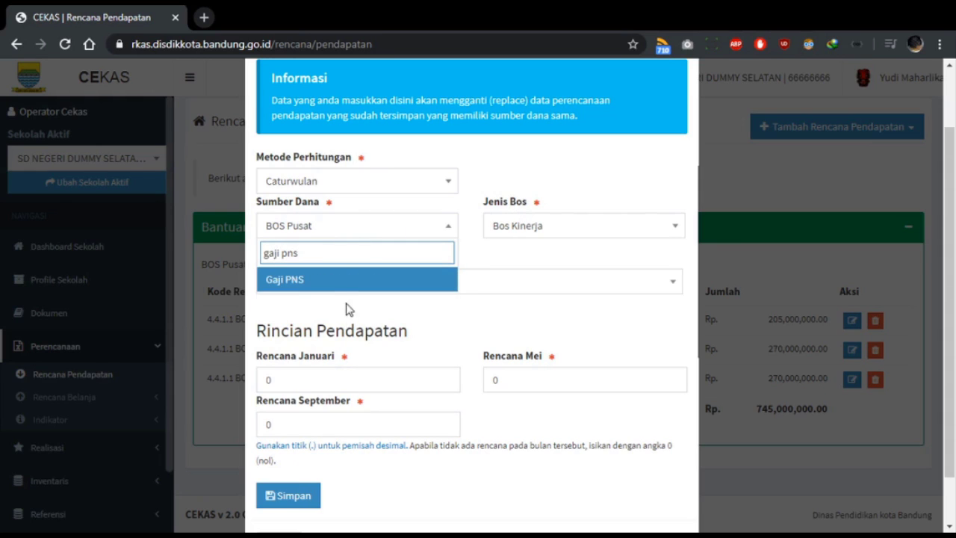
left_click(343, 280)
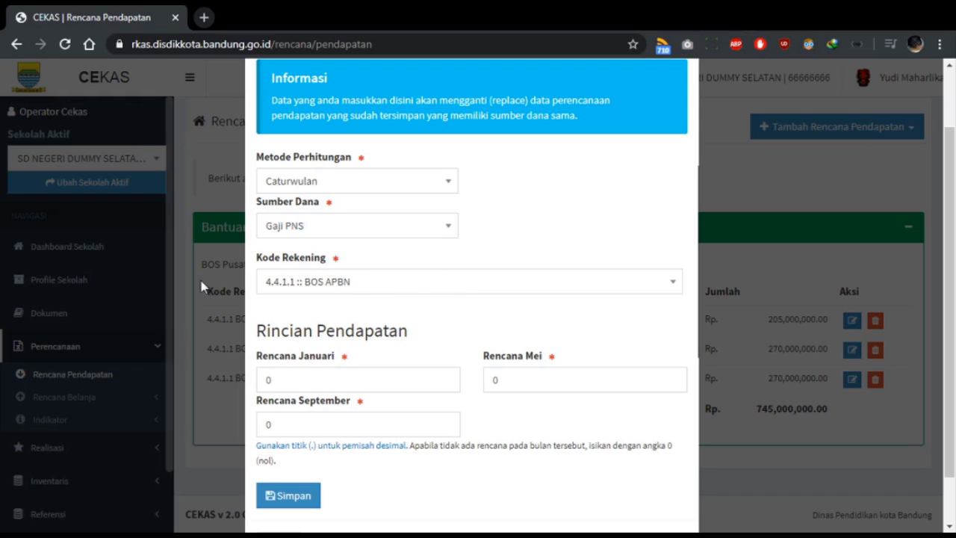
left_click(366, 290)
type("gaji pn")
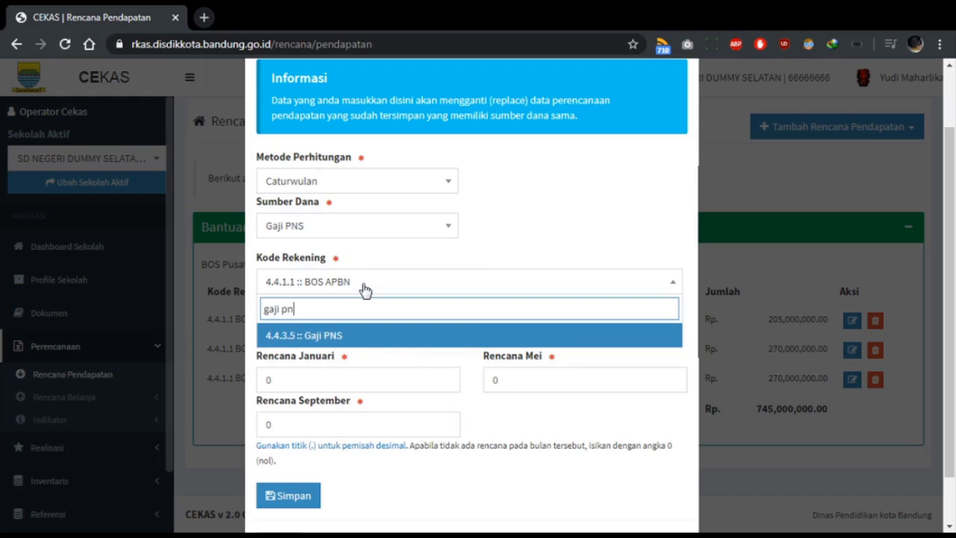
key("Return")
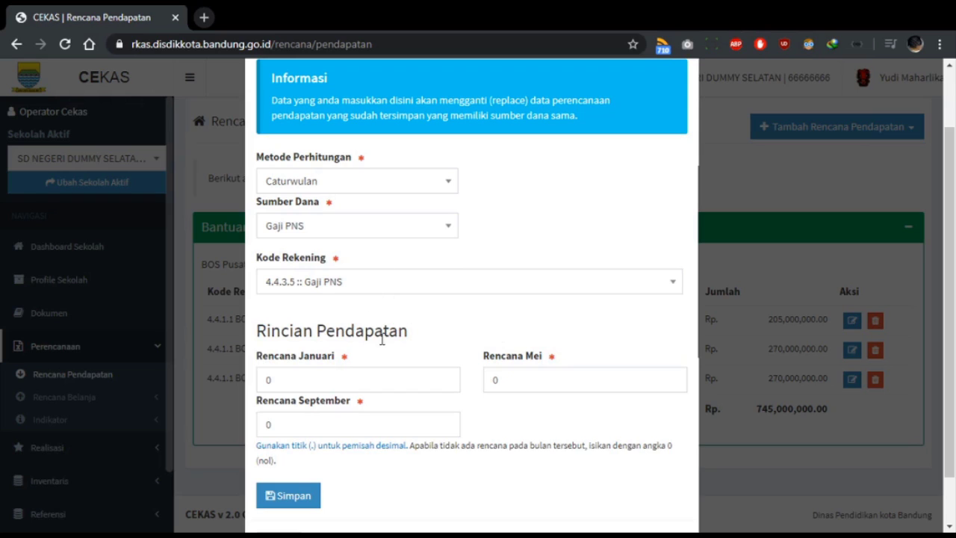
Try the Triwulan, Semester, Tahun and Caturwulan options of Metode Perhitungan and compare the Rincian Pendapatan fields each one offers.
left_click(433, 183)
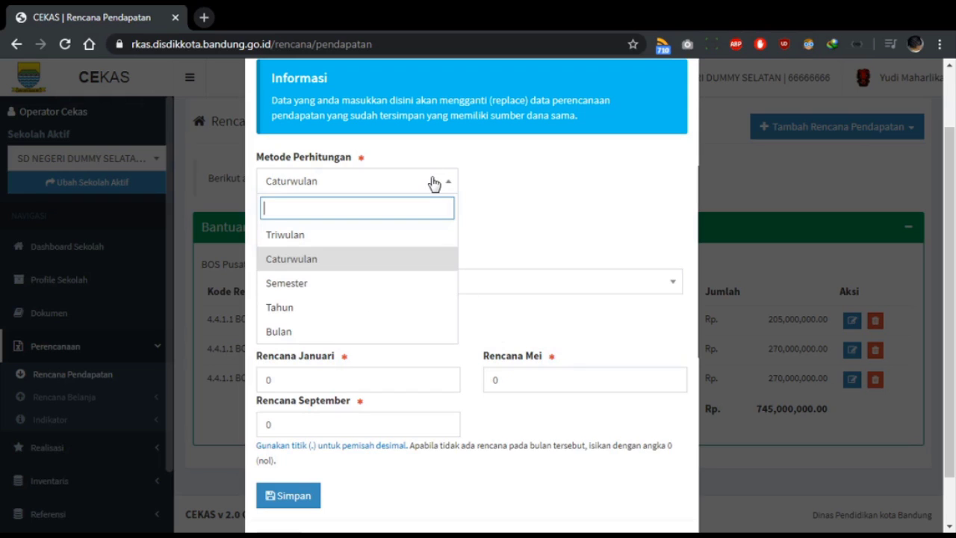
left_click(381, 234)
left_click(391, 183)
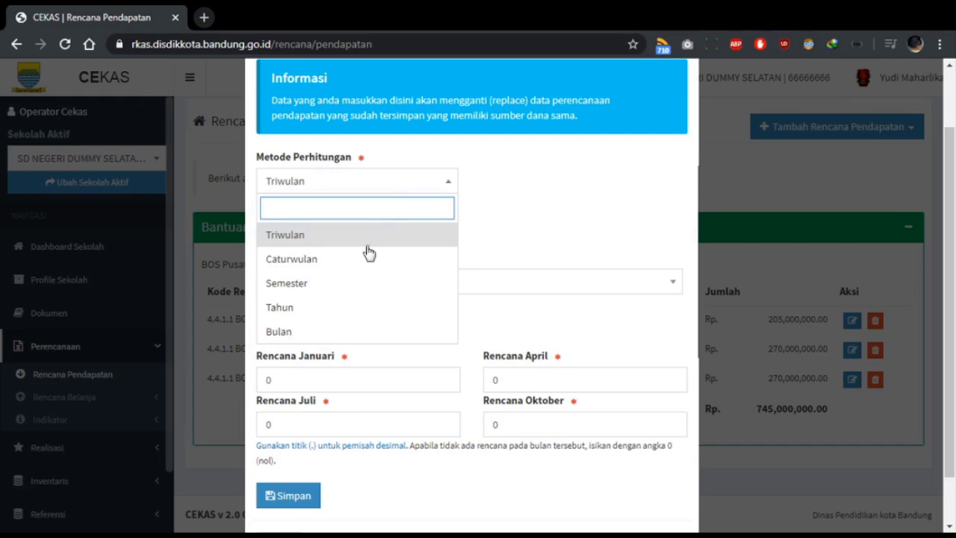
left_click(357, 284)
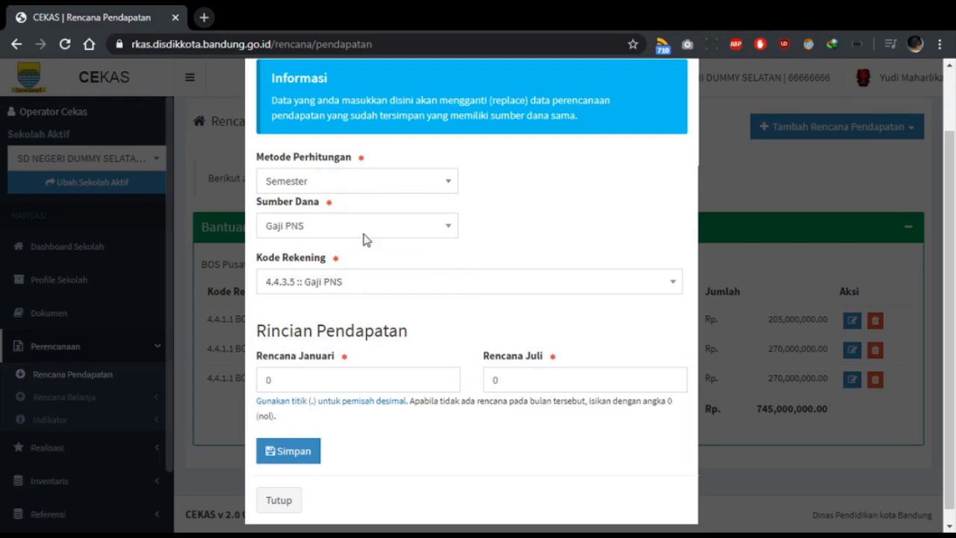
left_click(385, 184)
left_click(326, 308)
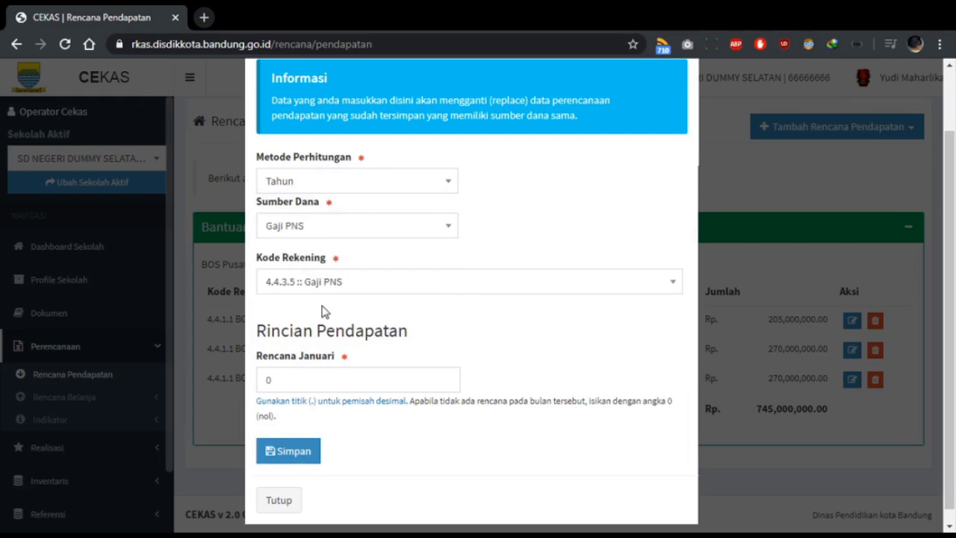
left_click(353, 189)
left_click(343, 270)
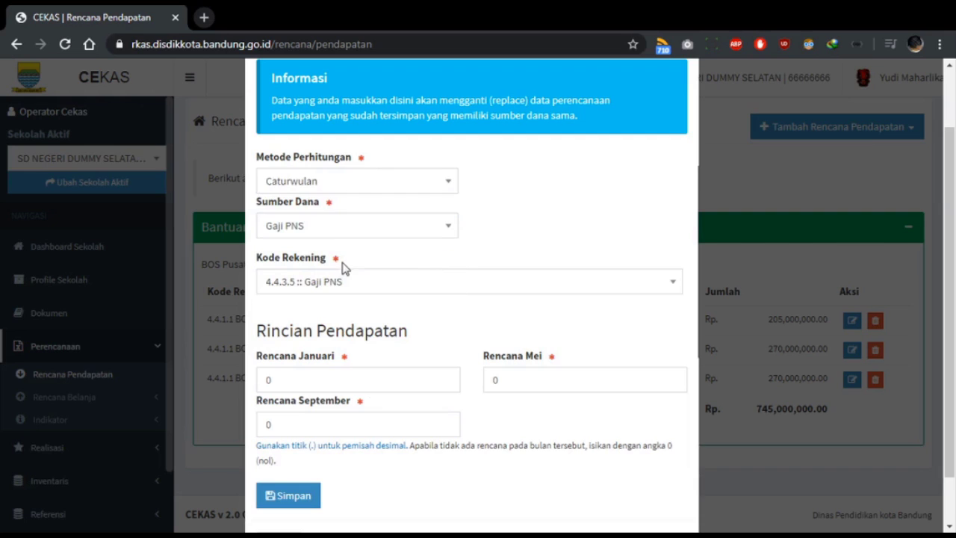
left_click(376, 186)
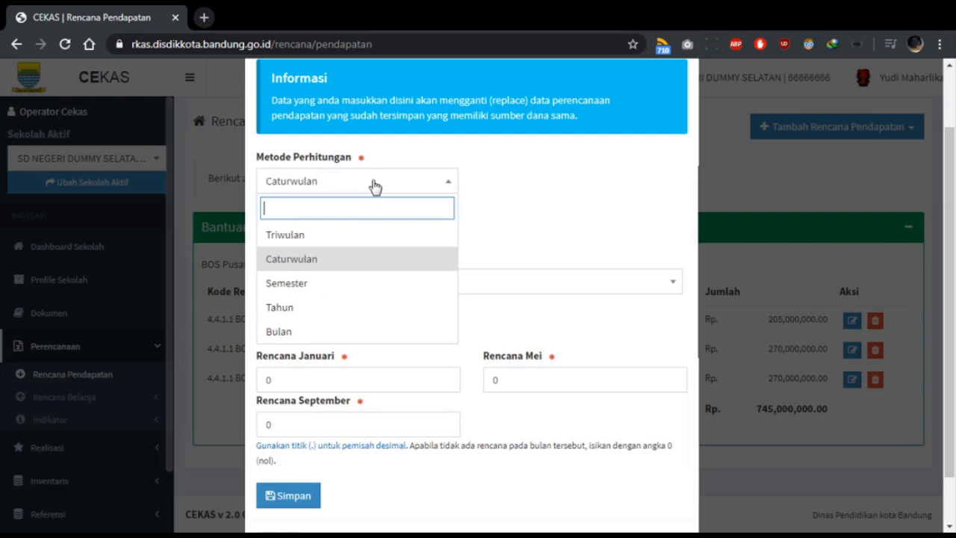
left_click(335, 288)
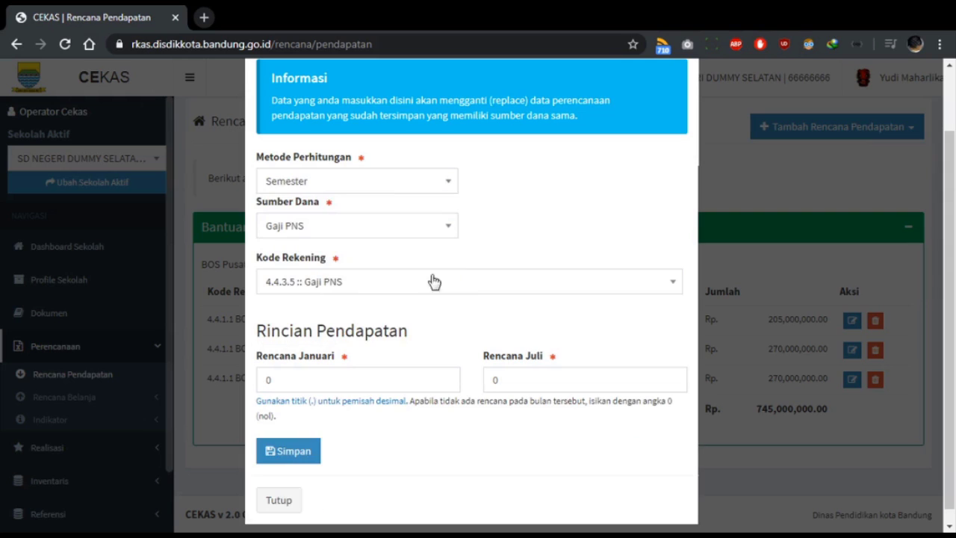
Set Metode Perhitungan to Tahun and Rencana Januari to 113,000,000, and save the Gaji PNS income plan.
left_click(419, 186)
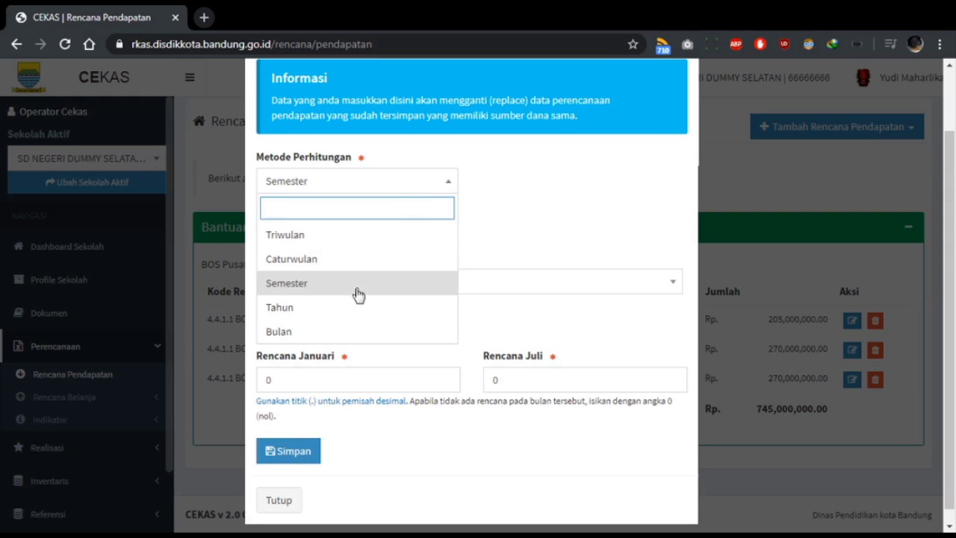
left_click(350, 309)
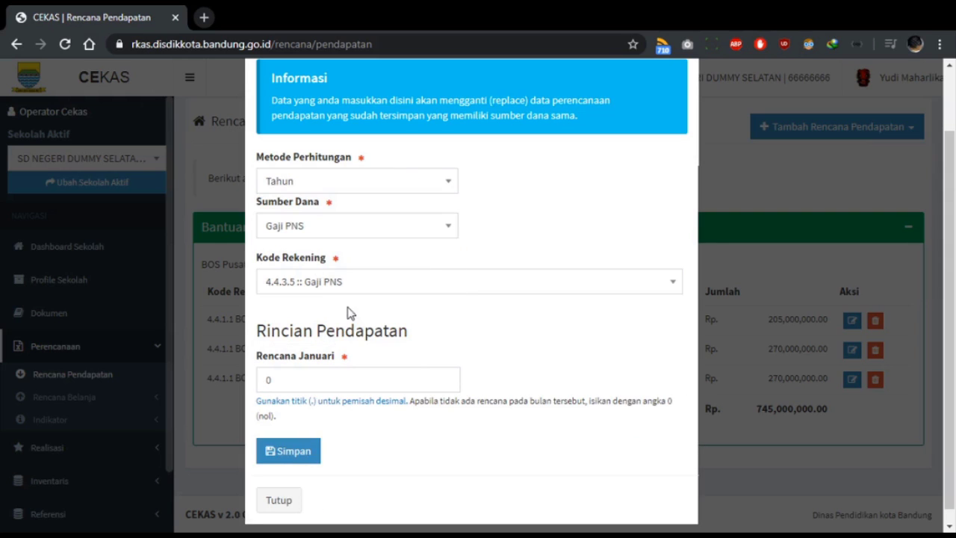
left_click(359, 376)
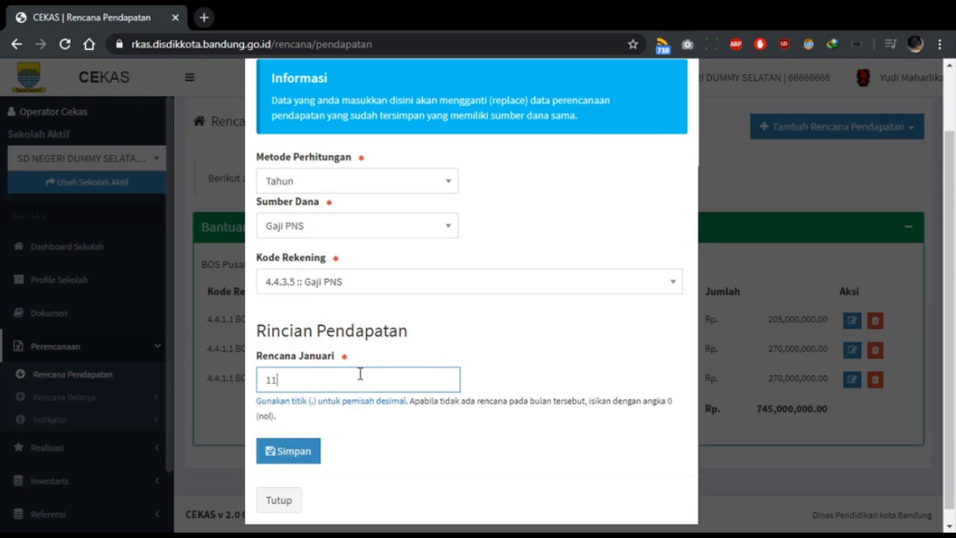
type("113,000,000")
left_click(297, 457)
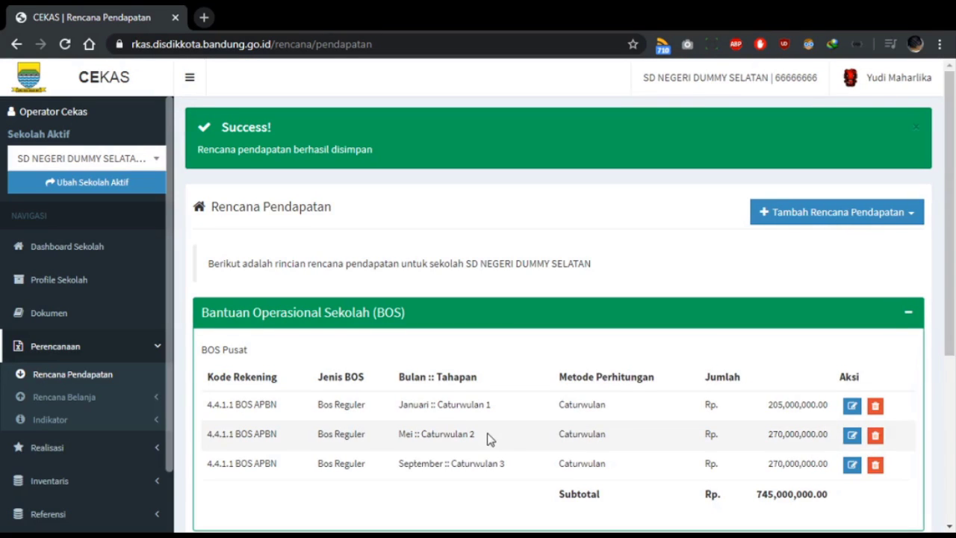
Review the saved income plans in the Bantuan Operasional Sekolah (BOS) and Pendapatan Rutin sections.
scroll(489, 439, "down", 3)
scroll(483, 380, "up", 2)
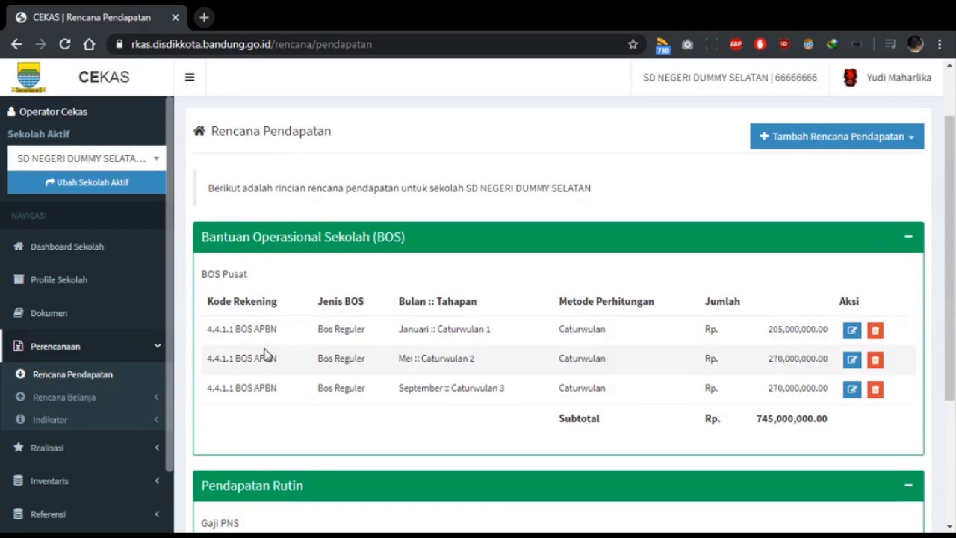
scroll(352, 402, "down", 2)
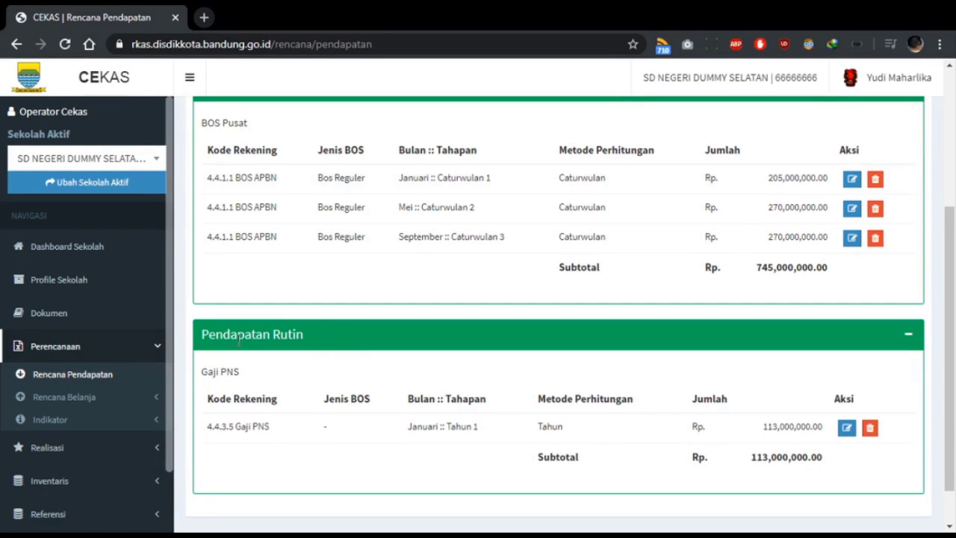
scroll(407, 288, "up", 5)
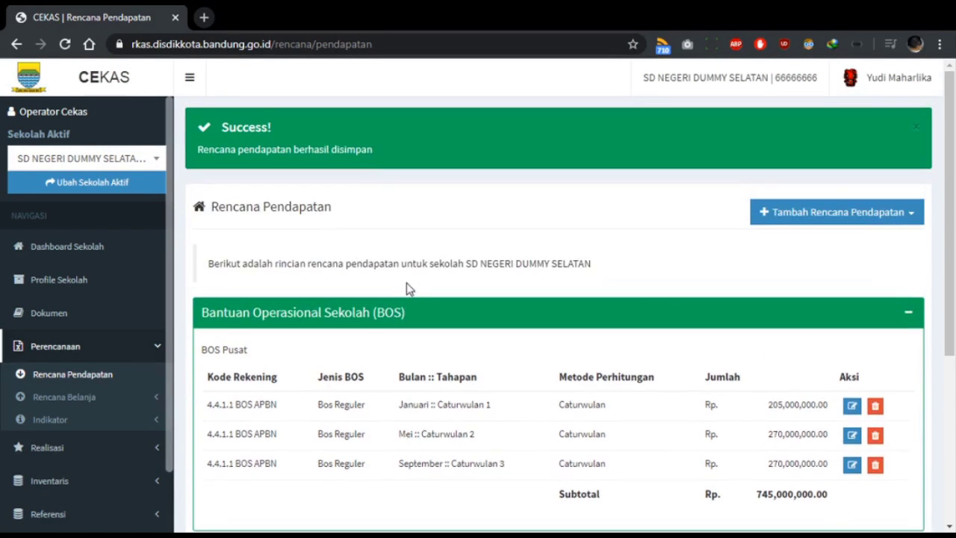
scroll(406, 288, "down", 5)
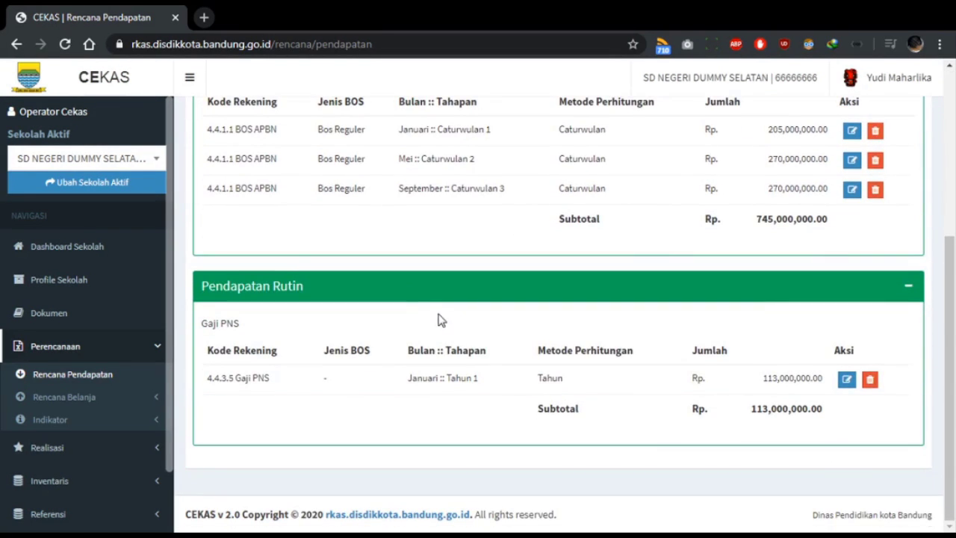
scroll(439, 315, "up", 2)
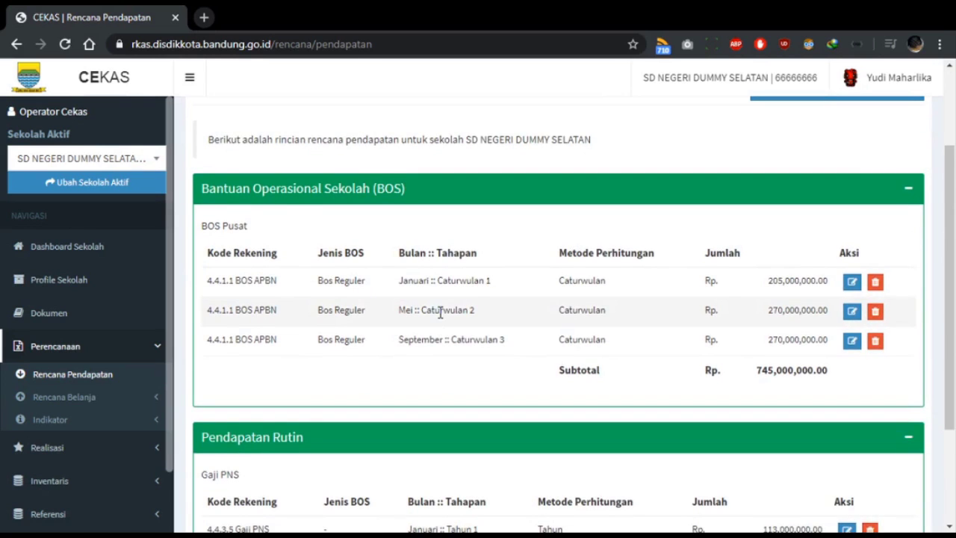
scroll(441, 313, "up", 2)
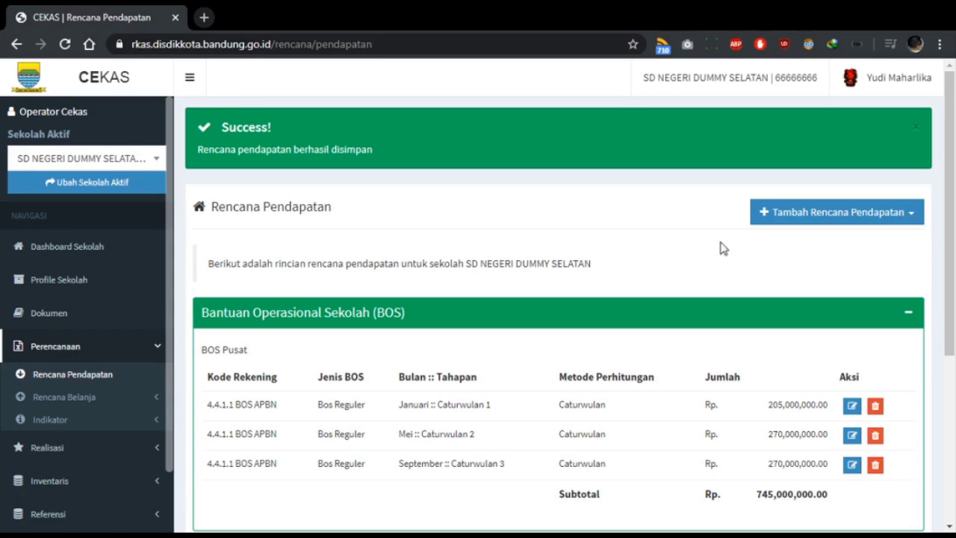
Open a new Pendapatan Lainnya income plan and review all the funding sources available under Sumber Dana.
left_click(847, 220)
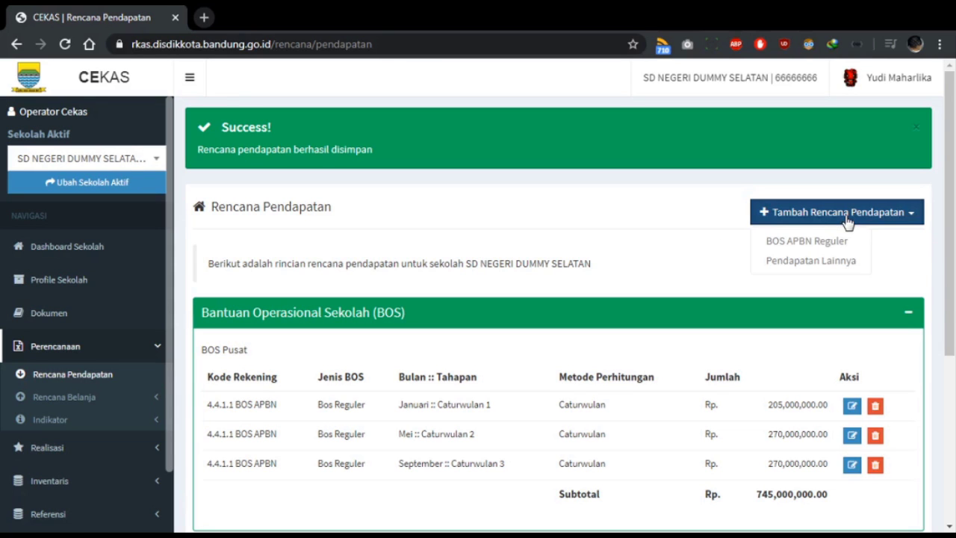
left_click(844, 261)
scroll(686, 291, "down", 1)
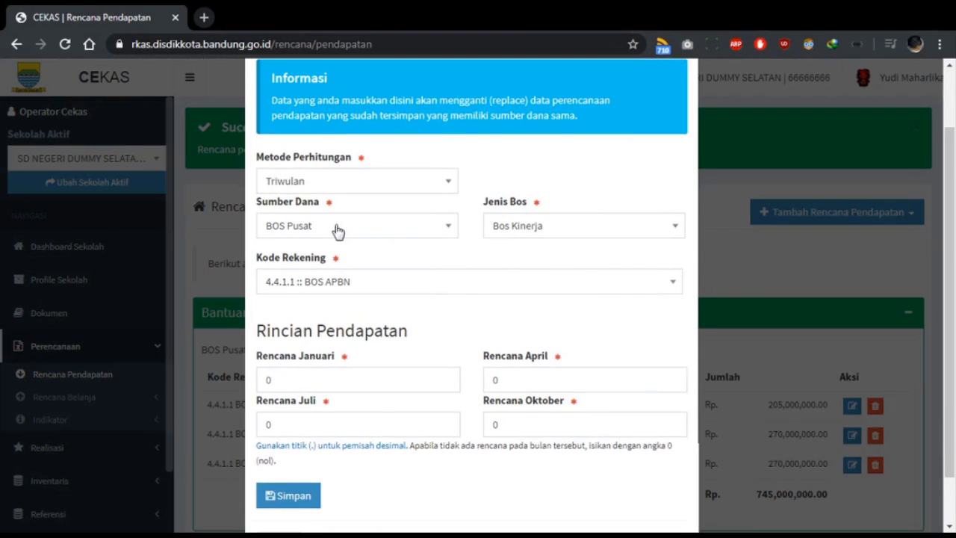
left_click(416, 225)
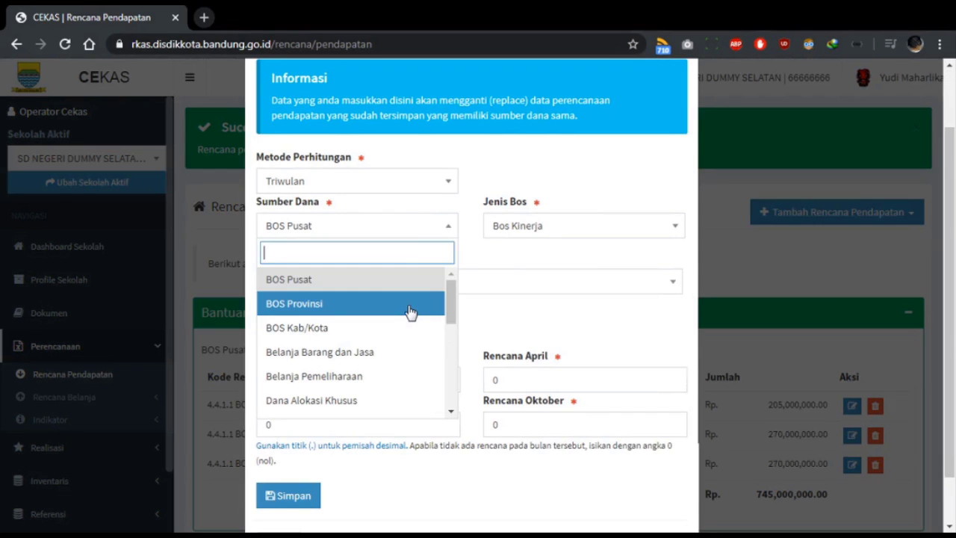
scroll(410, 340, "down", 1)
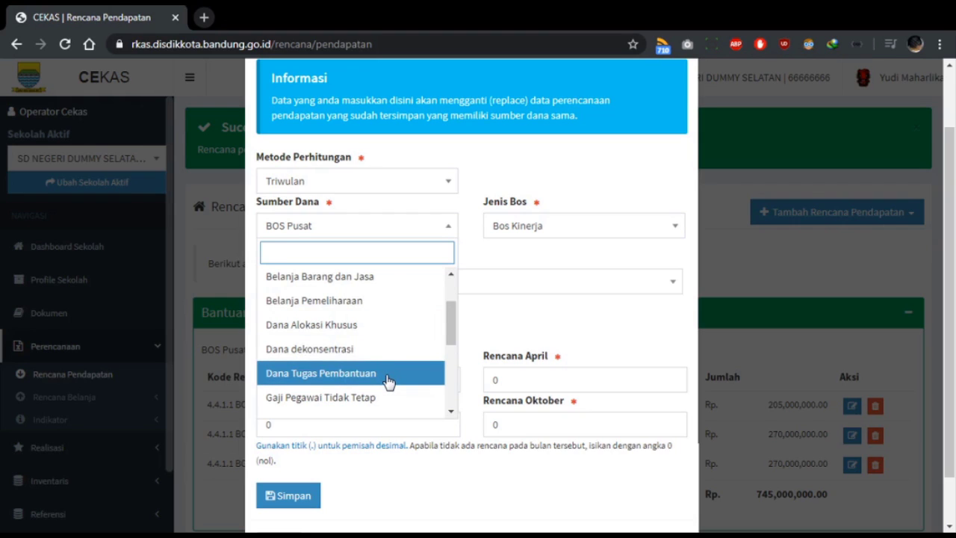
scroll(388, 382, "down", 3)
scroll(378, 314, "up", 2)
scroll(378, 311, "down", 2)
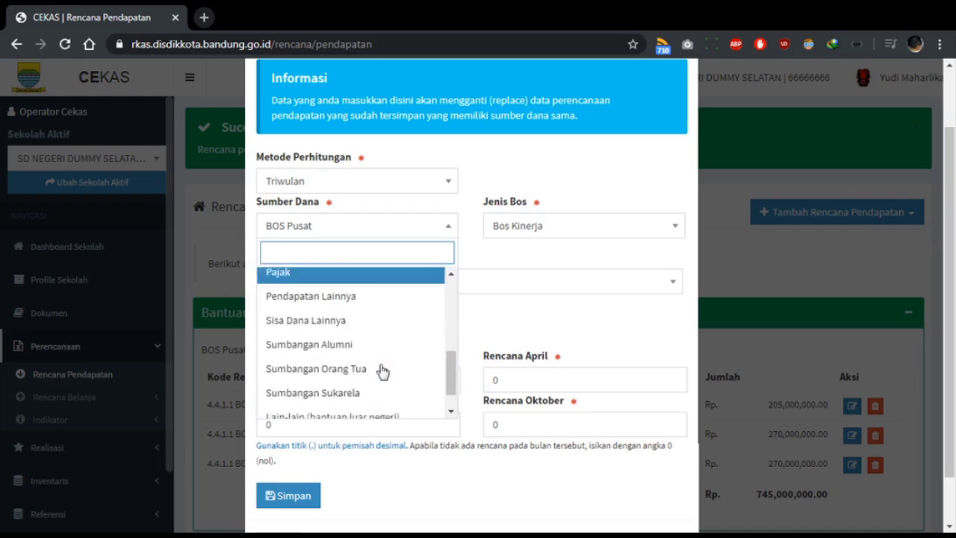
scroll(382, 371, "down", 2)
left_click(557, 326)
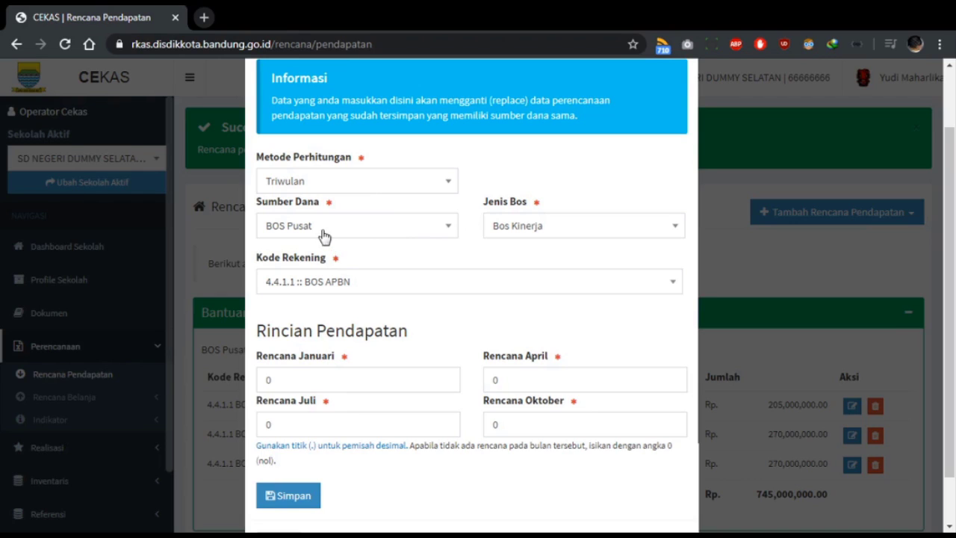
Set Sumber Dana to BOS Kab/Kota and Kode Rekening to 4.4.3.1 :: BOS Kota in the new Pendapatan Lainnya plan.
scroll(497, 168, "up", 1)
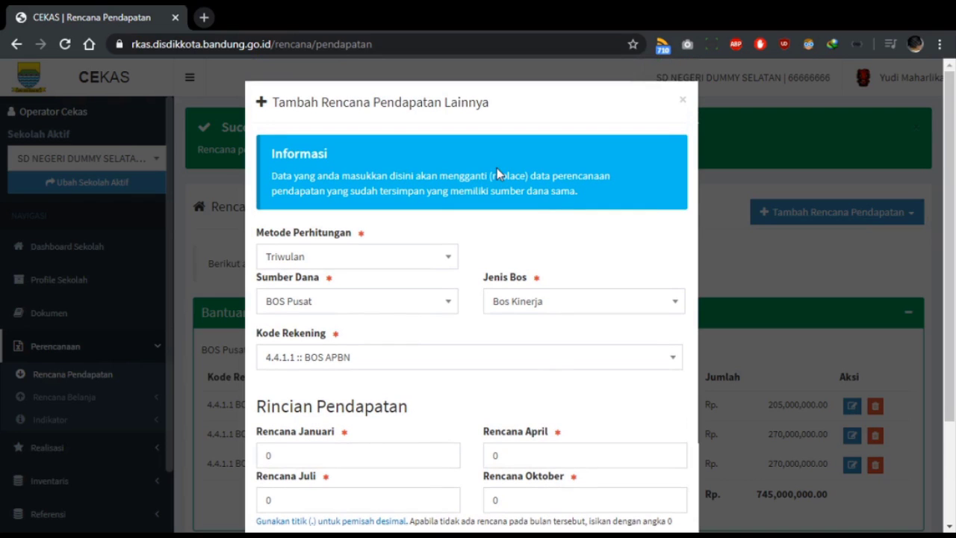
left_click(389, 302)
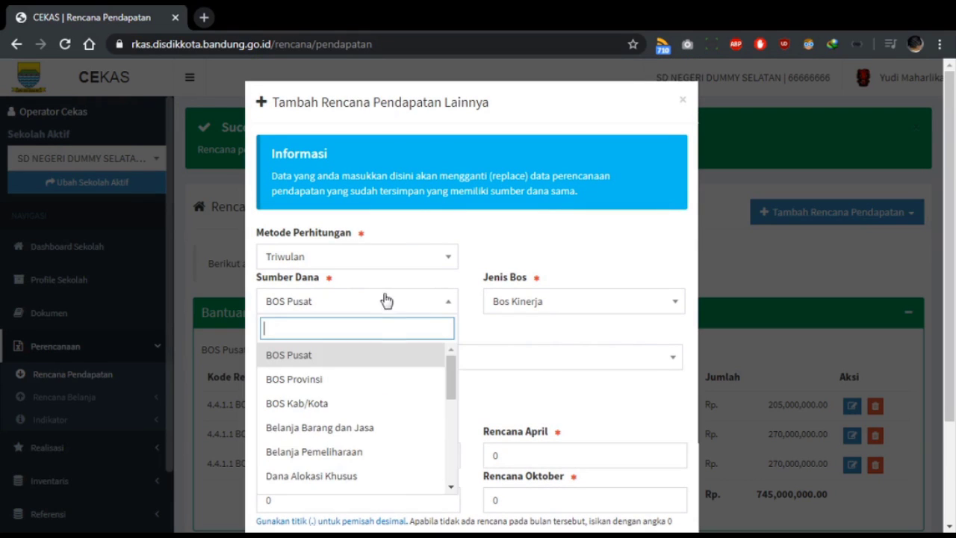
left_click(344, 403)
left_click(404, 358)
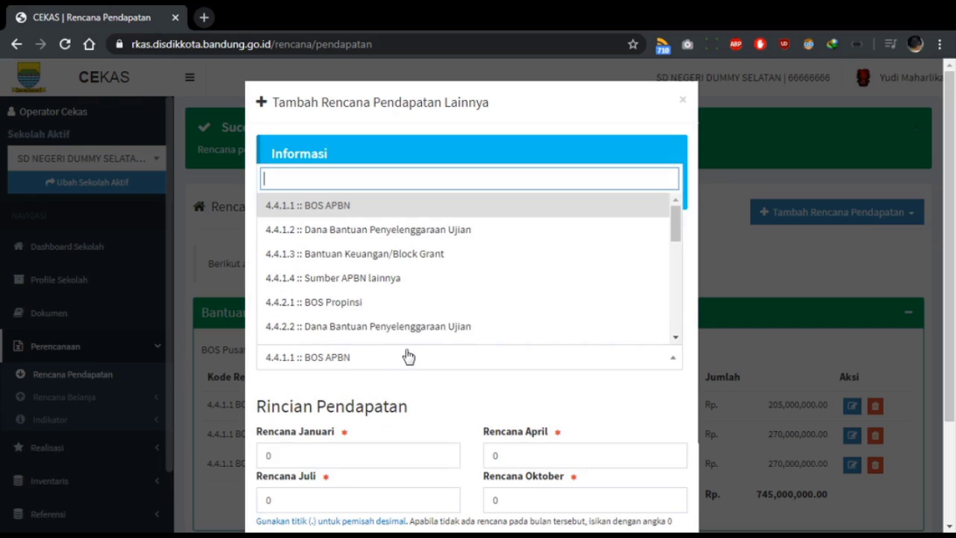
scroll(518, 224, "down", 3)
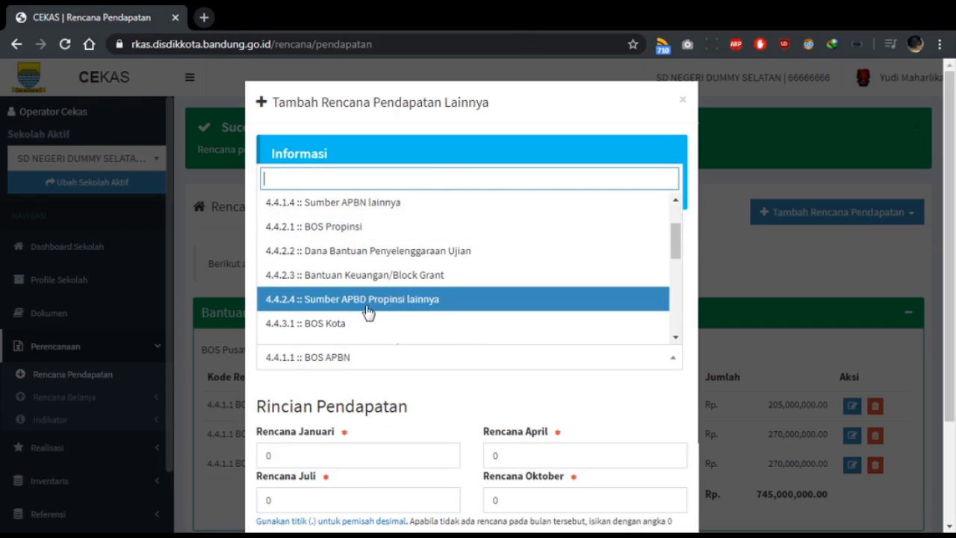
left_click(364, 330)
scroll(555, 337, "down", 2)
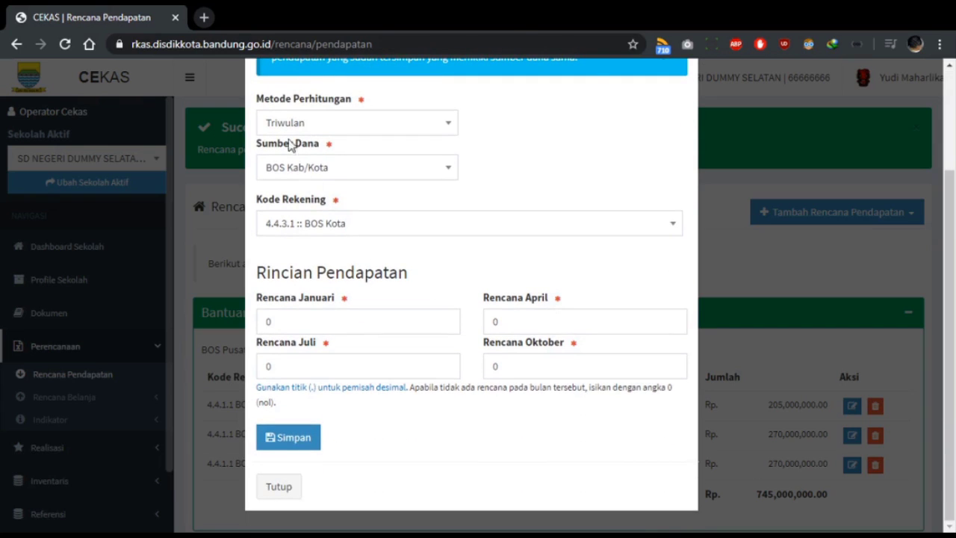
Set Metode Perhitungan to Tahun and Rencana Januari to 90,000,000, and save the BOS Kota income plan.
left_click(336, 122)
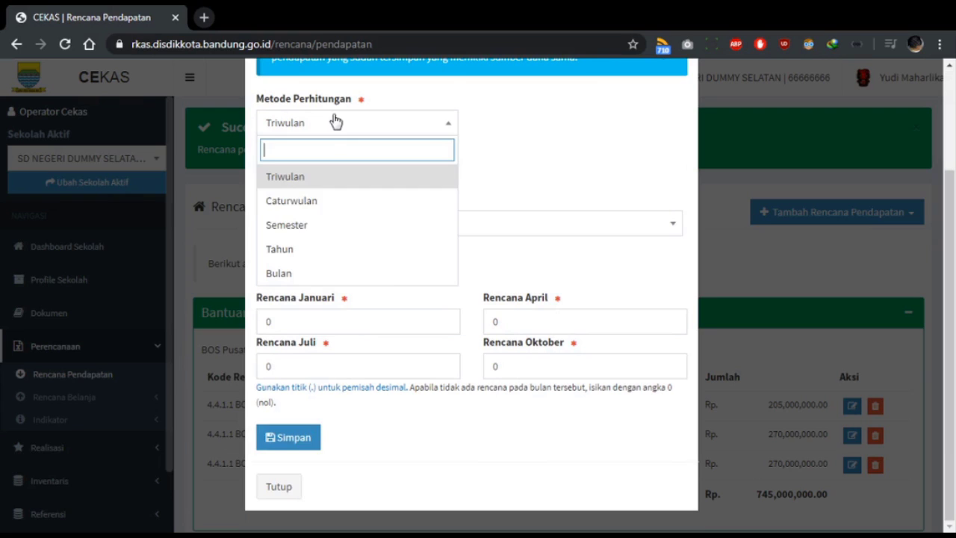
left_click(374, 257)
left_click(381, 369)
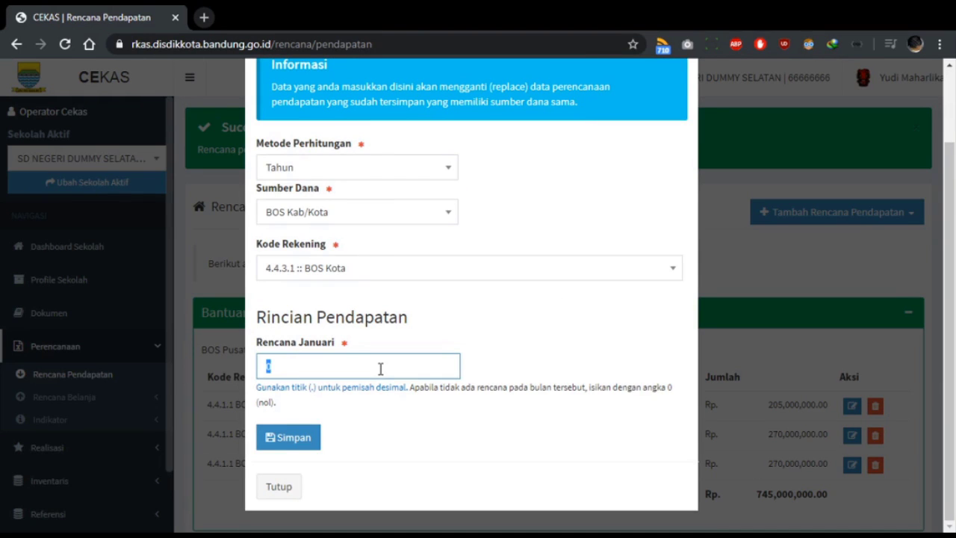
type("90,000,000")
left_click(275, 440)
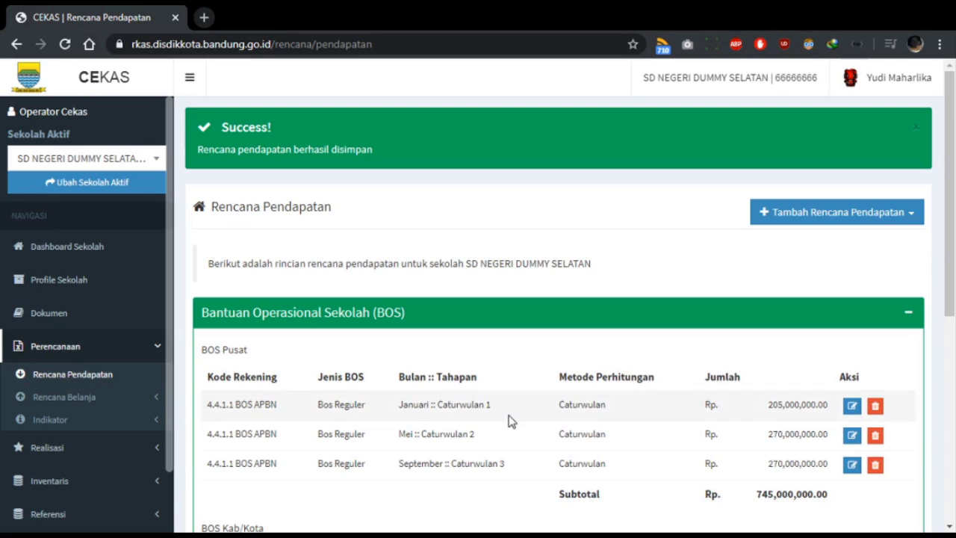
Review the BOS Pusat and BOS Kab/Kota plans saved under Bantuan Operasional Sekolah (BOS), as well as the Pendapatan Rutin section.
scroll(513, 421, "down", 4)
scroll(513, 421, "up", 2)
scroll(508, 420, "down", 2)
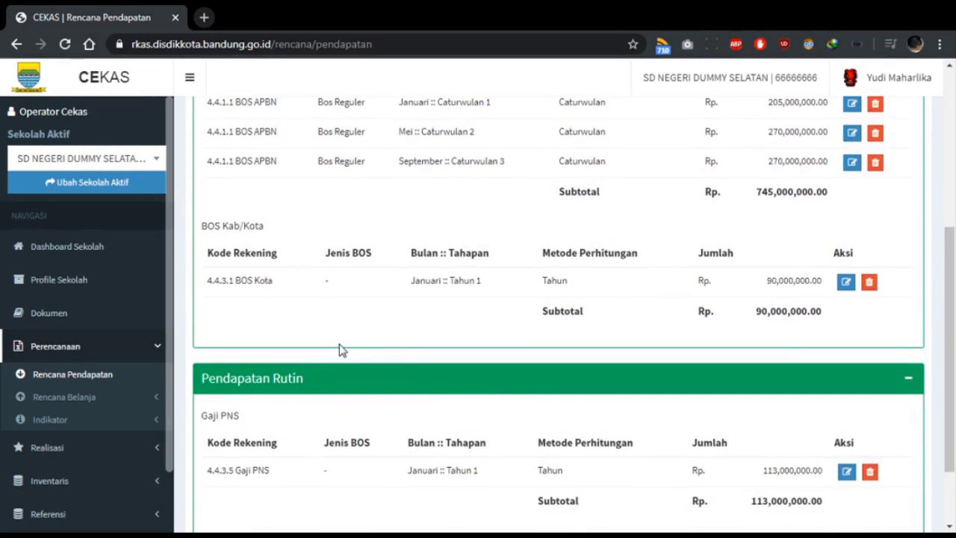
scroll(339, 348, "up", 1)
left_click_drag(201, 303, 264, 303)
scroll(433, 309, "up", 2)
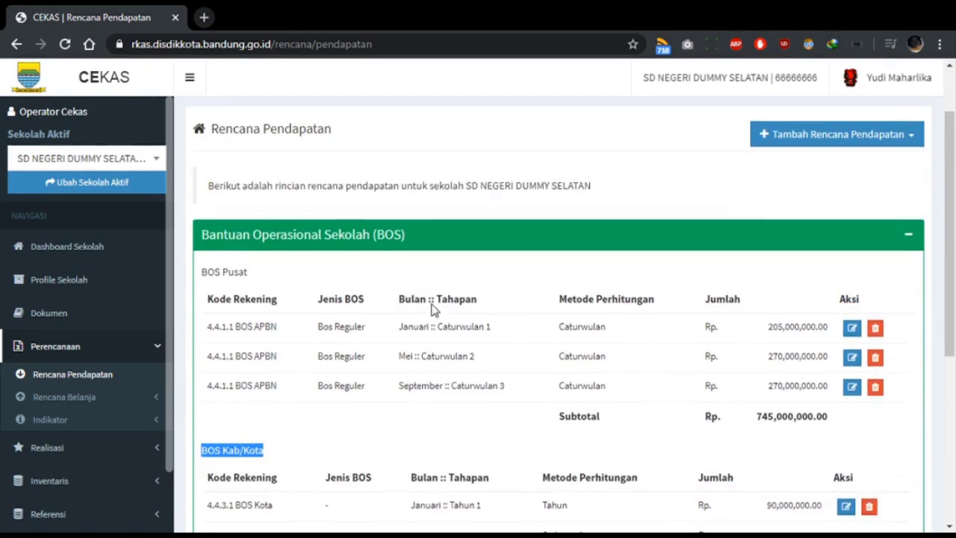
triple_click(238, 238)
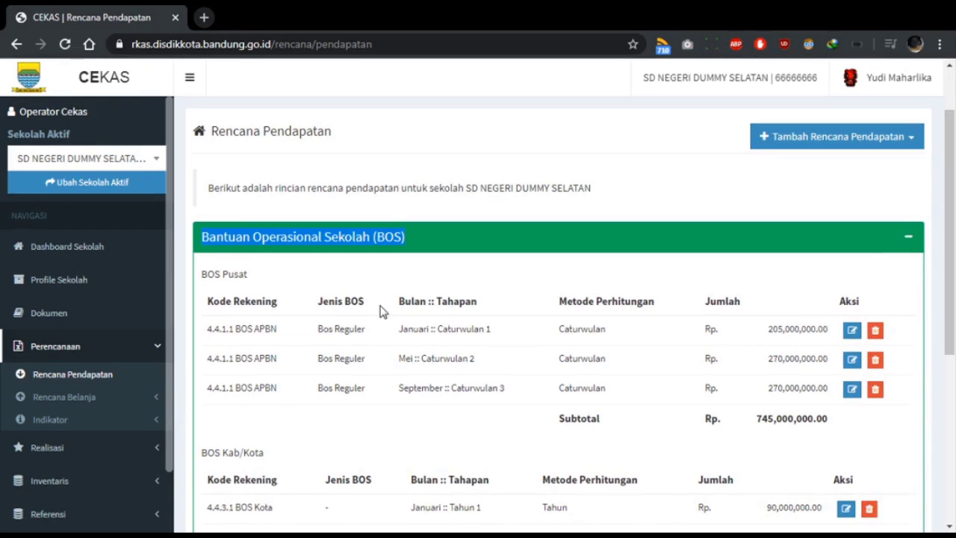
left_click(274, 402)
scroll(274, 402, "down", 1)
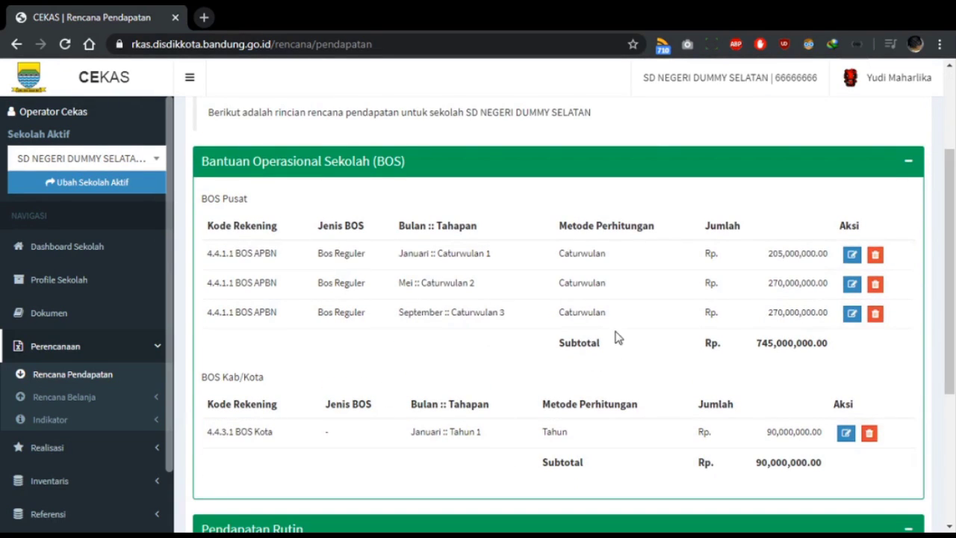
scroll(617, 337, "down", 3)
scroll(618, 337, "up", 5)
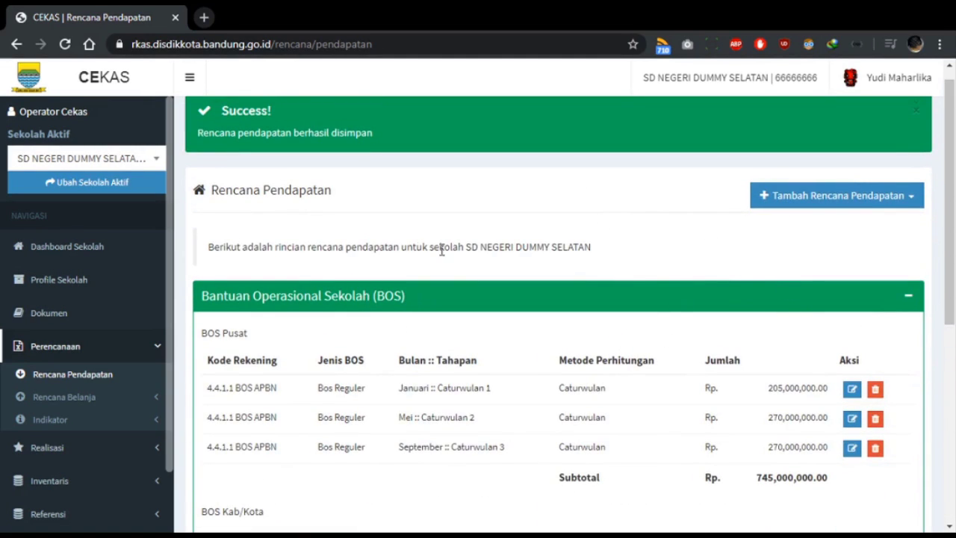
Open the school dashboard's Statistik Perencanaan (BOS APBN) and examine the Rencana Pendapatan, Rencana Belanja and Selisih Perencanaan figures.
left_click(63, 254)
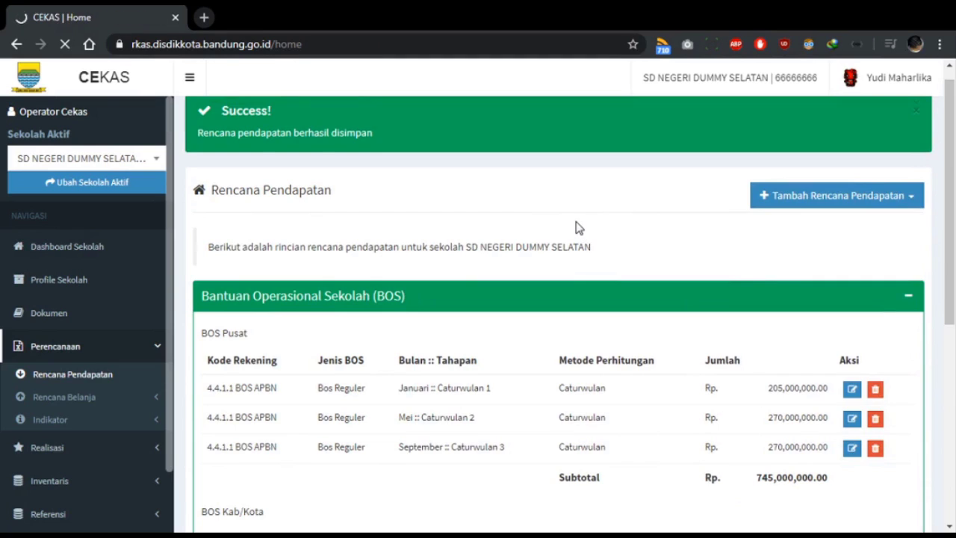
left_click(387, 160)
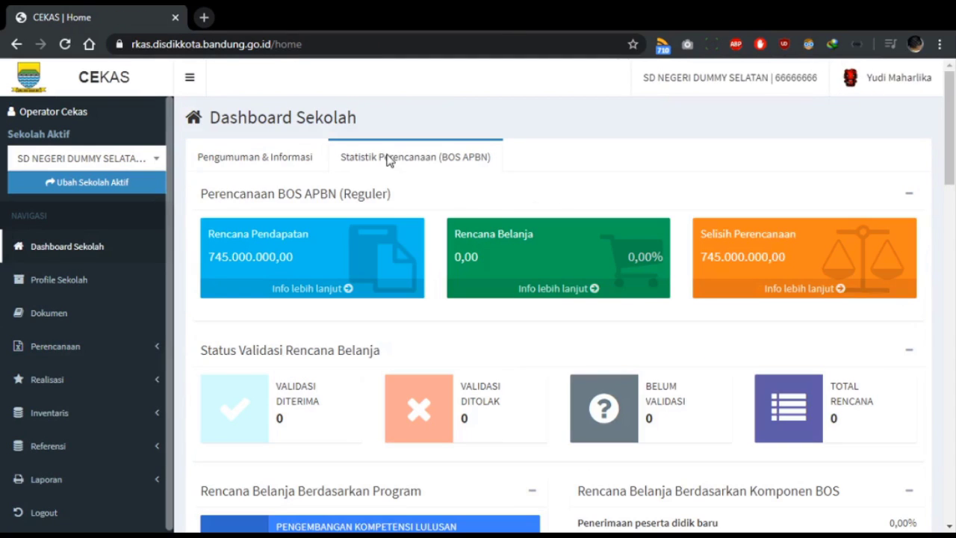
double_click(228, 234)
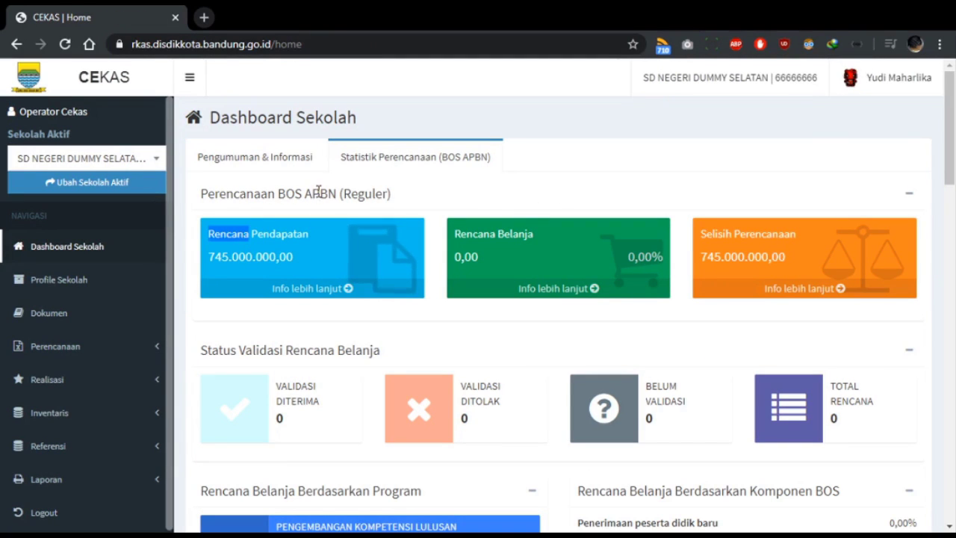
double_click(320, 194)
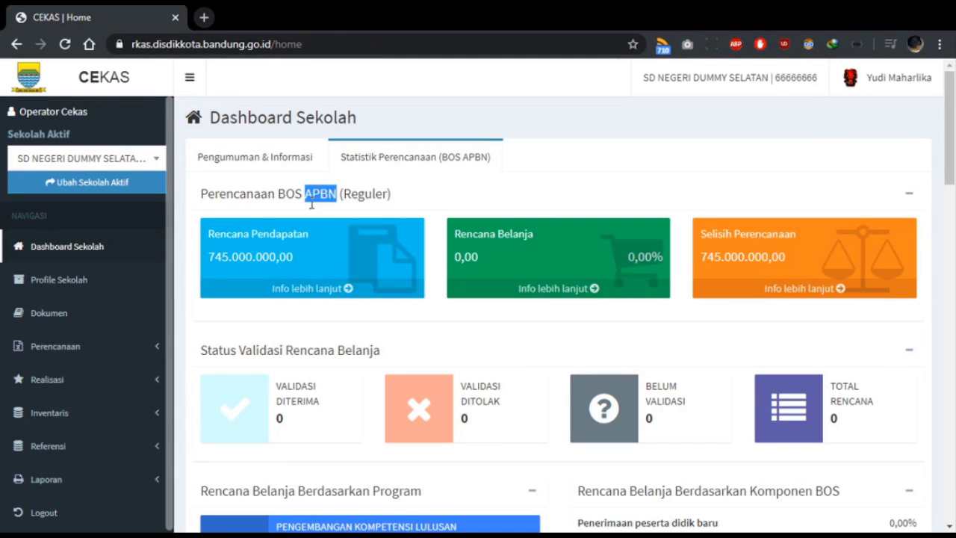
double_click(249, 258)
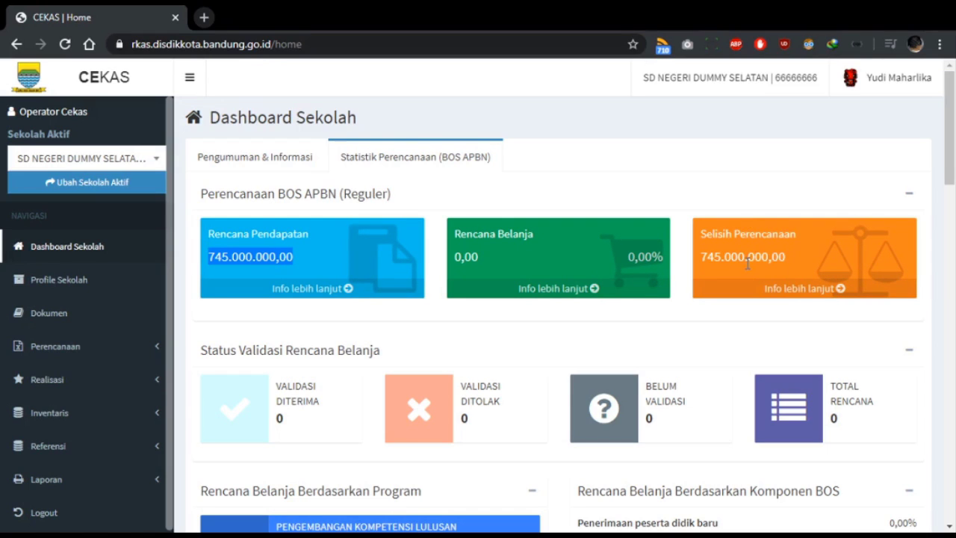
double_click(476, 257)
left_click(533, 256)
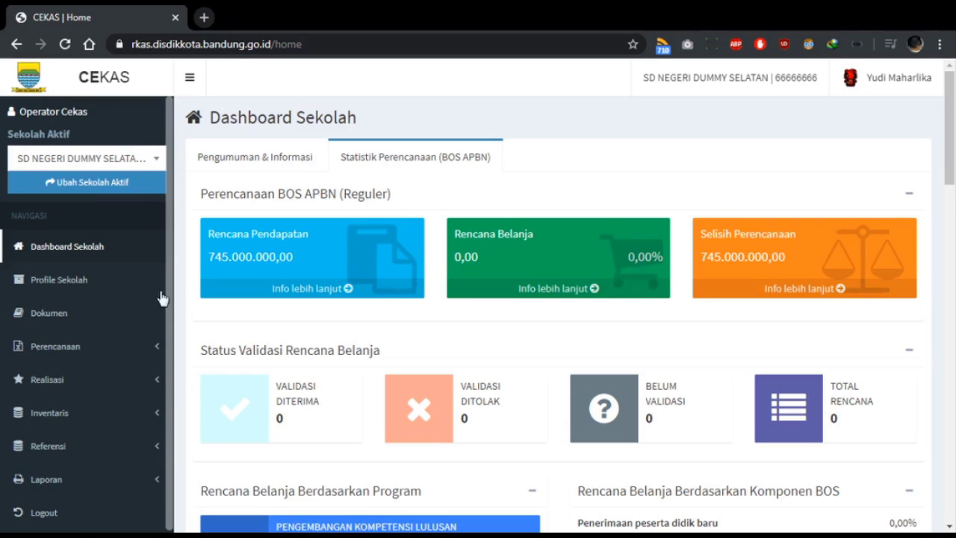
Open a new Belanja Tidak Langsung spending plan and look at its Sumber Dana and Kode Rekening fields.
left_click(90, 353)
scroll(356, 243, "down", 1)
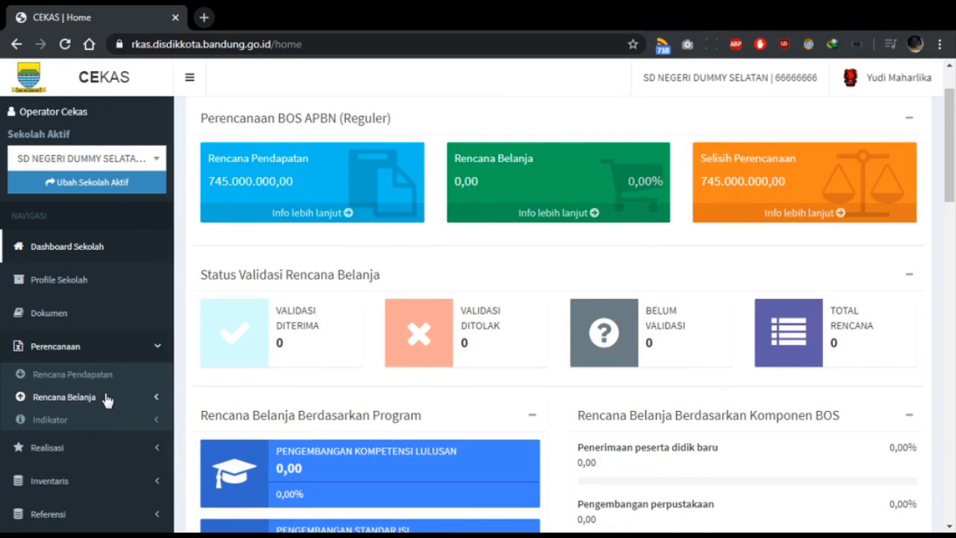
left_click(107, 400)
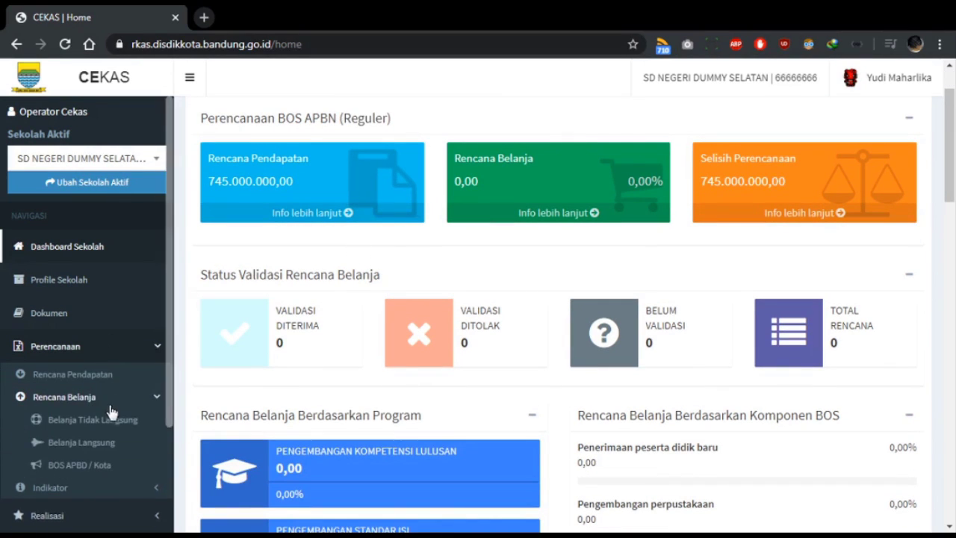
left_click(112, 423)
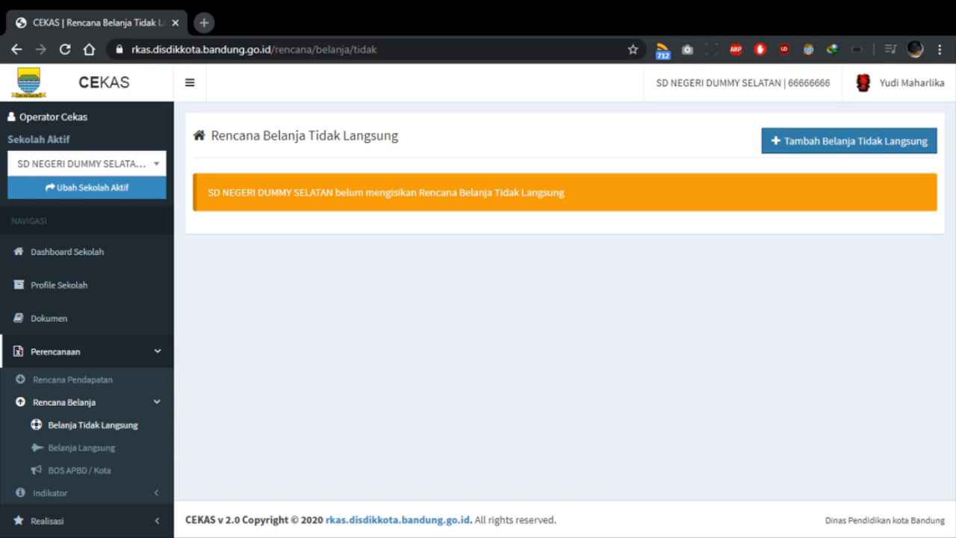
left_click(828, 153)
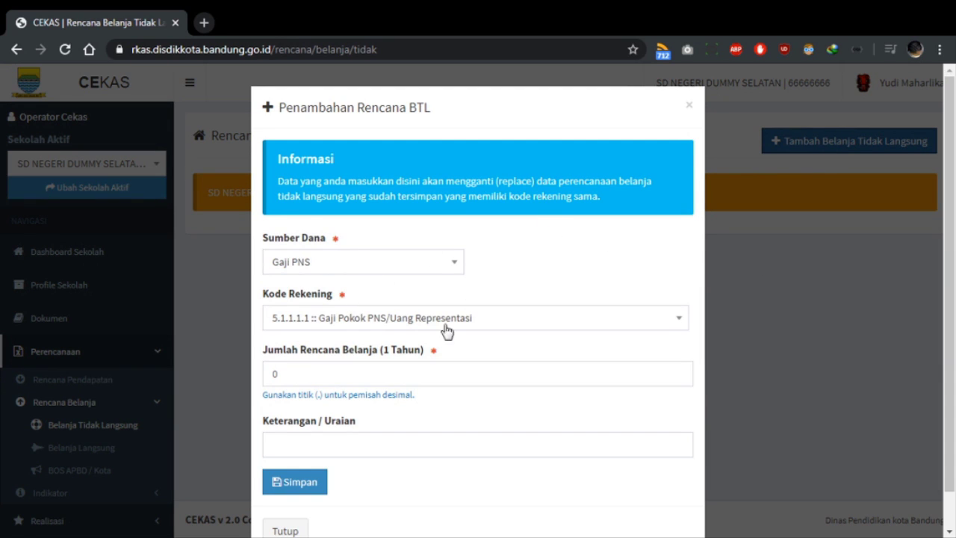
left_click(530, 320)
left_click(532, 320)
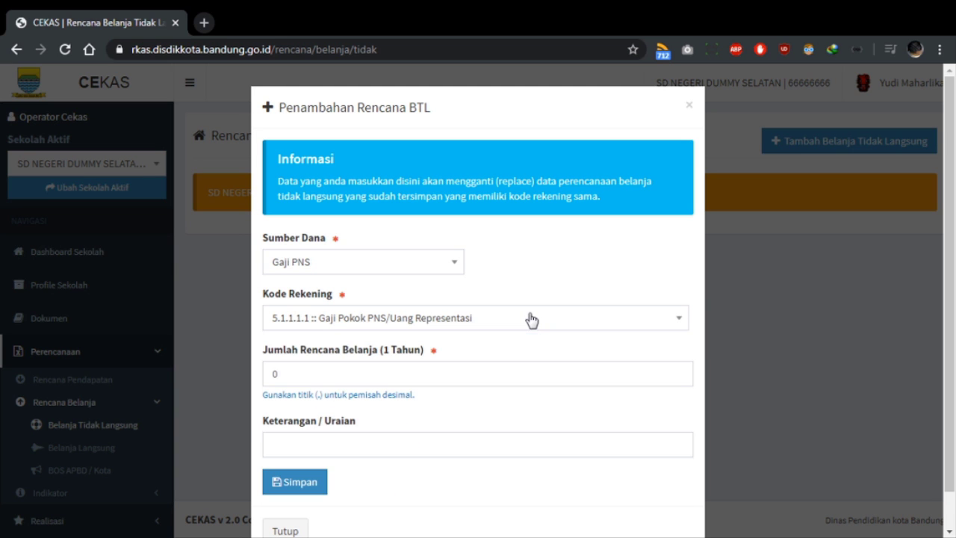
Return to Rencana Pendapatan and check the planned Gaji PNS amount in the Pendapatan Rutin section.
left_click(51, 366)
left_click(78, 379)
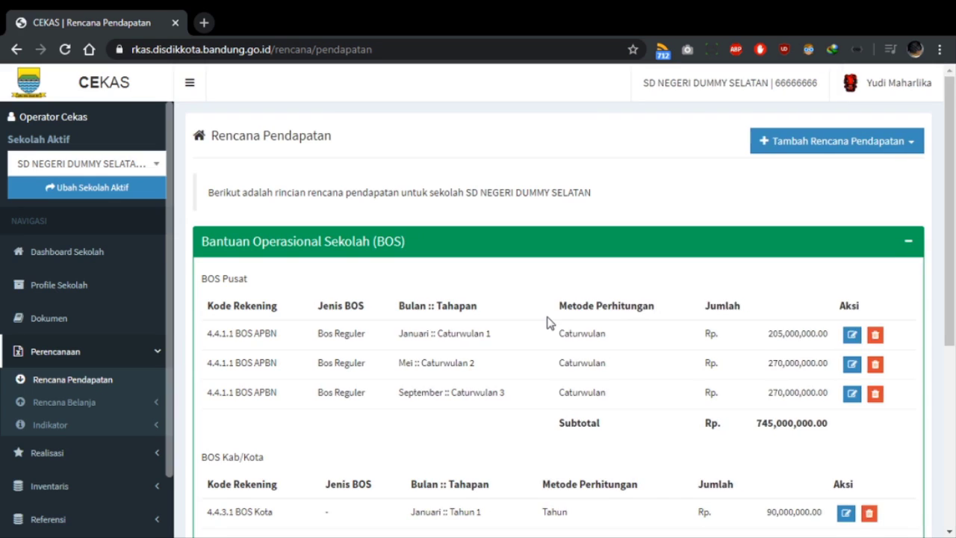
scroll(547, 322, "down", 5)
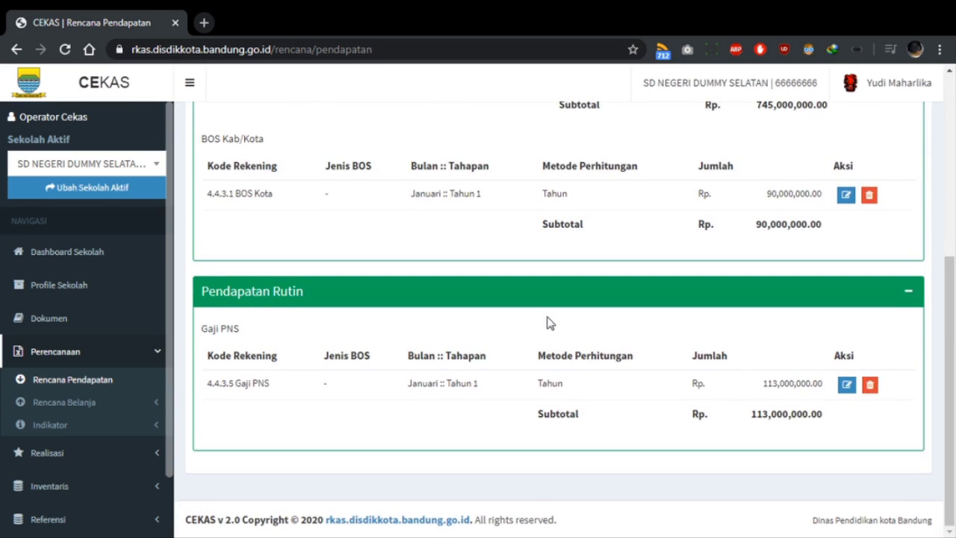
double_click(776, 384)
Add and save a Belanja Tidak Langsung plan for Gaji PNS with a yearly amount of 113,000,000 and the description "Gaji PNS Tahun Anggaran 2020".
left_click(56, 408)
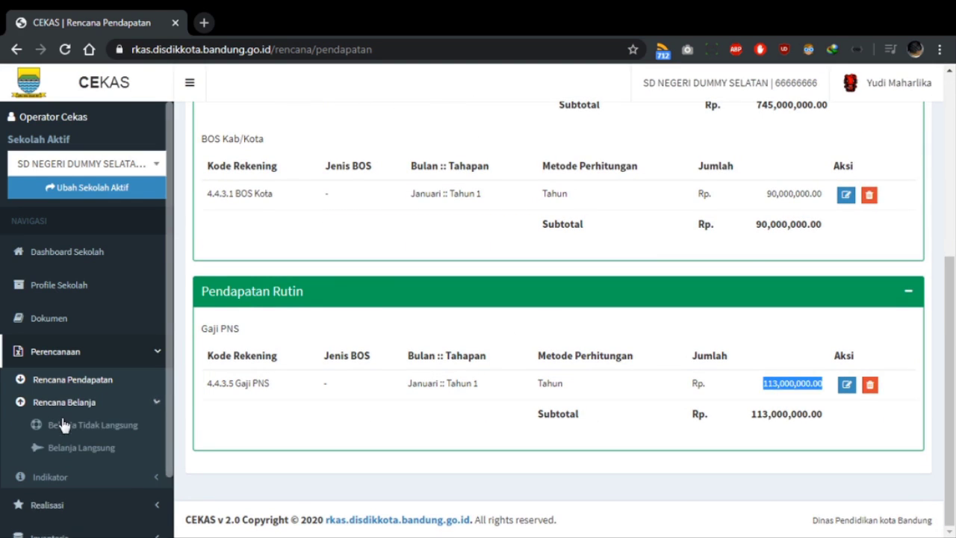
left_click(64, 424)
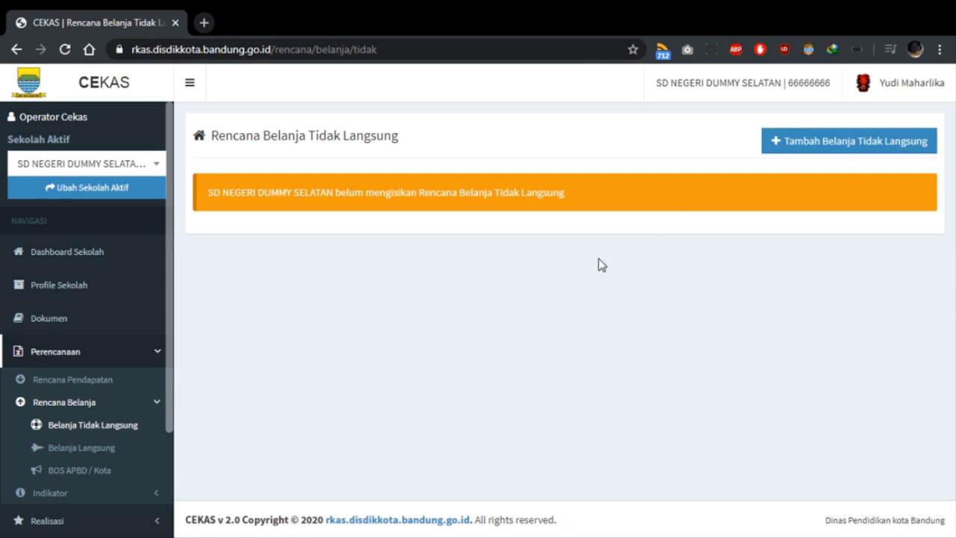
left_click(861, 152)
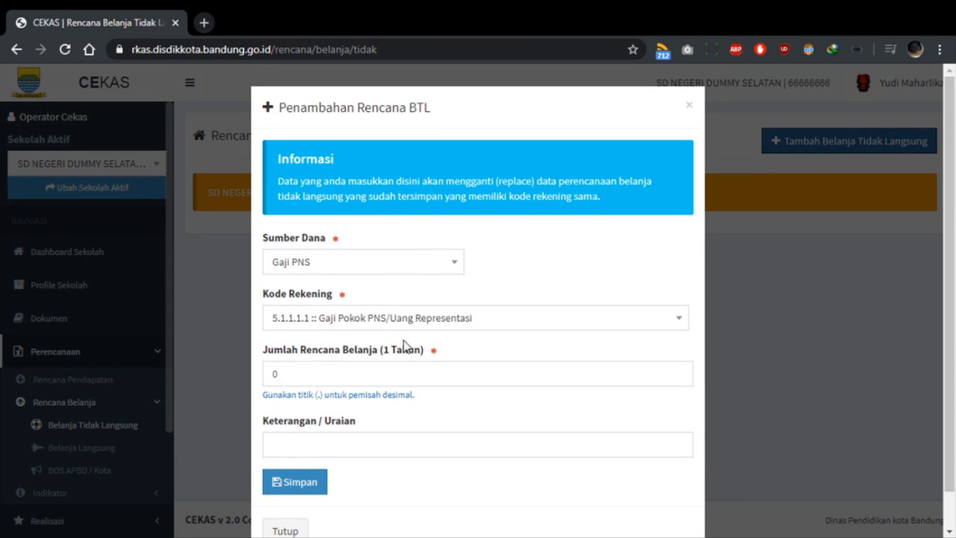
left_click(402, 374)
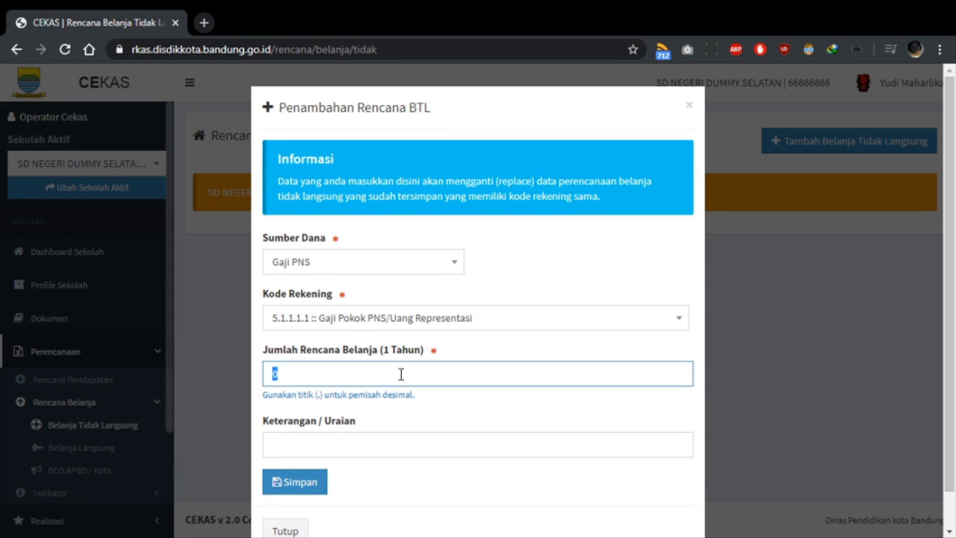
type("113,000,0000000")
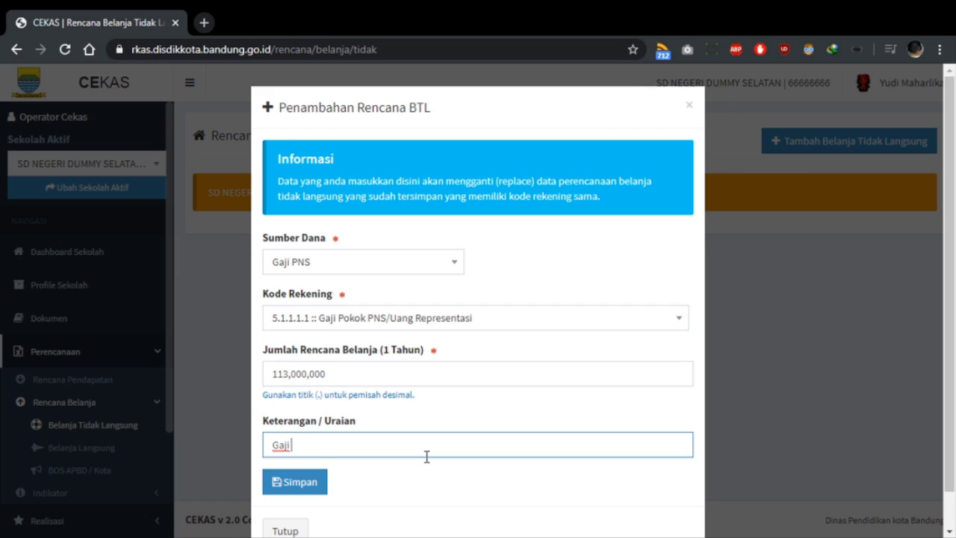
type(" Ang")
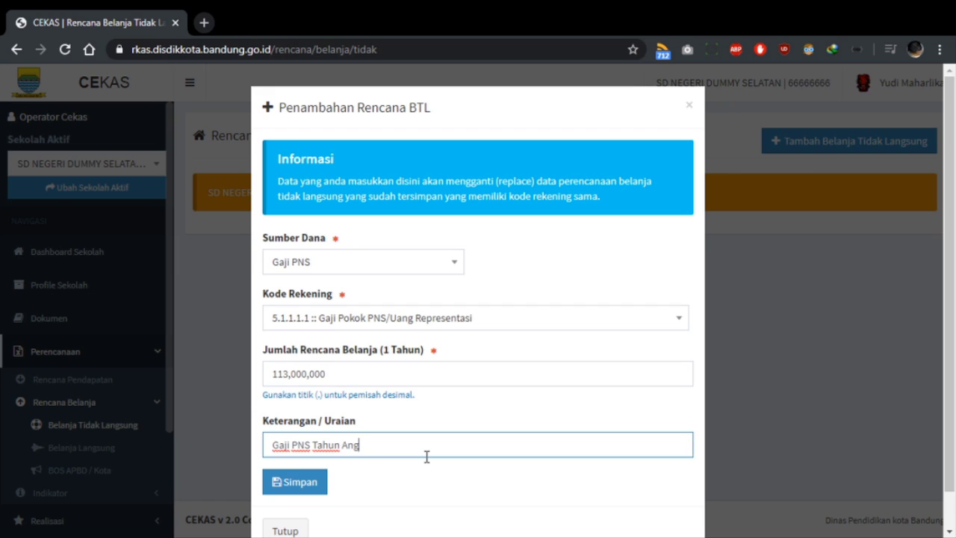
type("garan 2020")
left_click(315, 486)
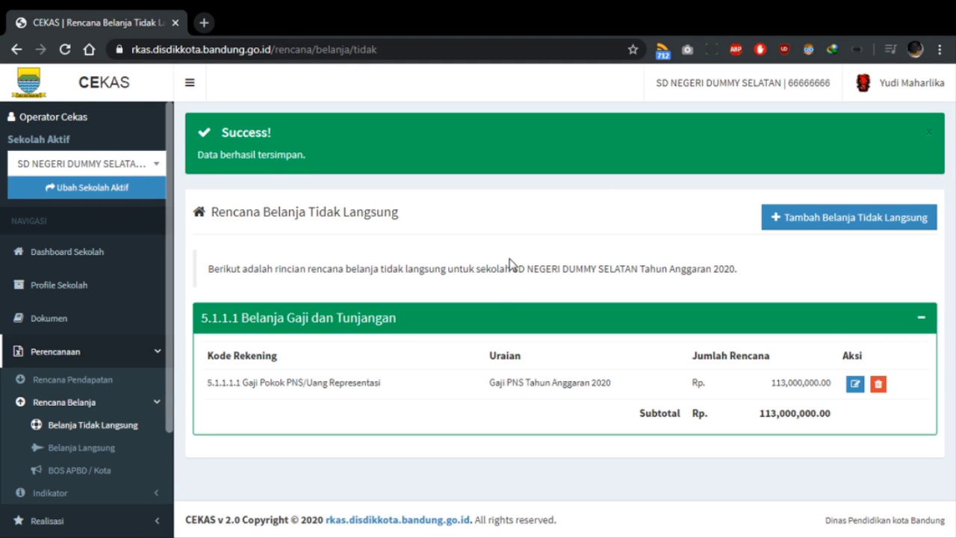
Open the BOS APBD / Kota spending plan under Rencana Belanja.
scroll(171, 427, "down", 1)
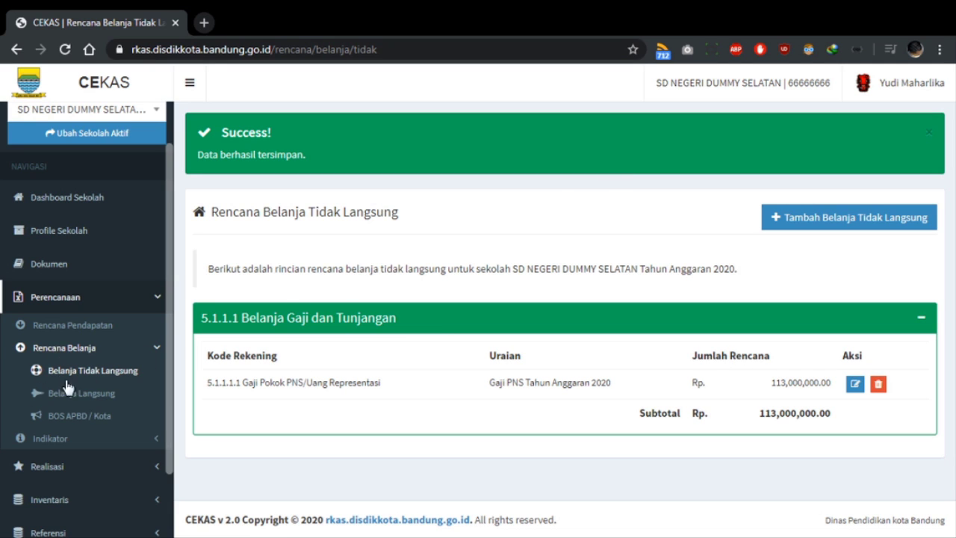
left_click(84, 418)
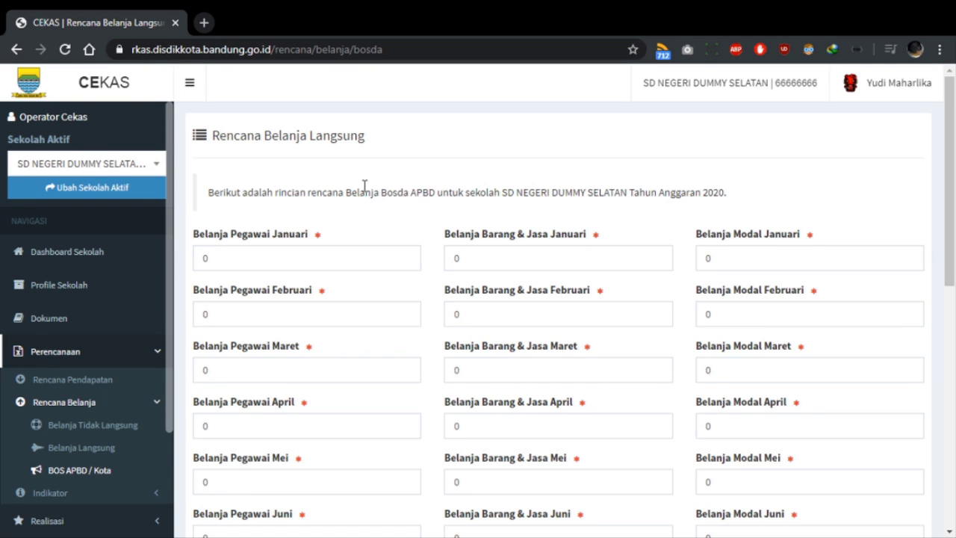
Look through the BOS APBD / Kota spending form and check the planned BOS Kota amount in Rencana Pendapatan.
scroll(480, 186, "down", 7)
scroll(437, 249, "down", 1)
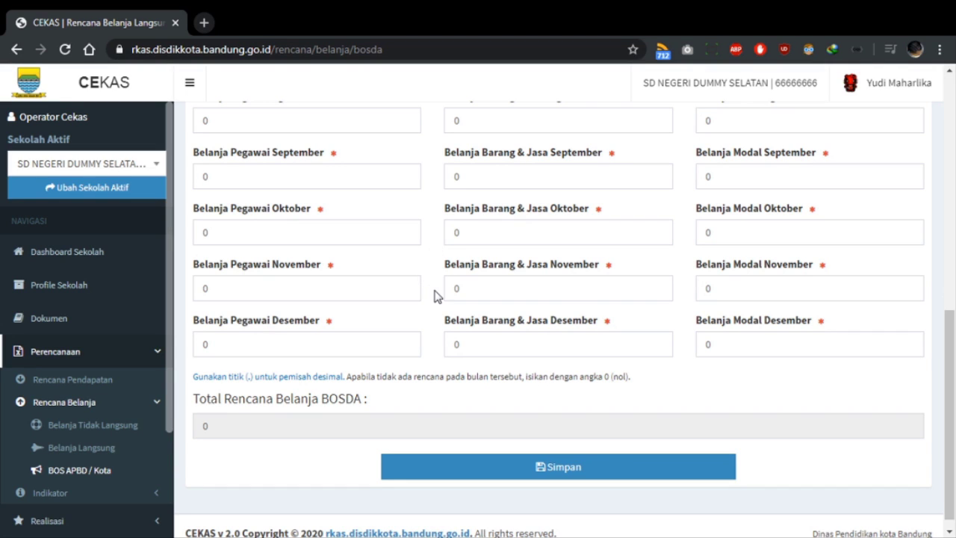
left_click(95, 381)
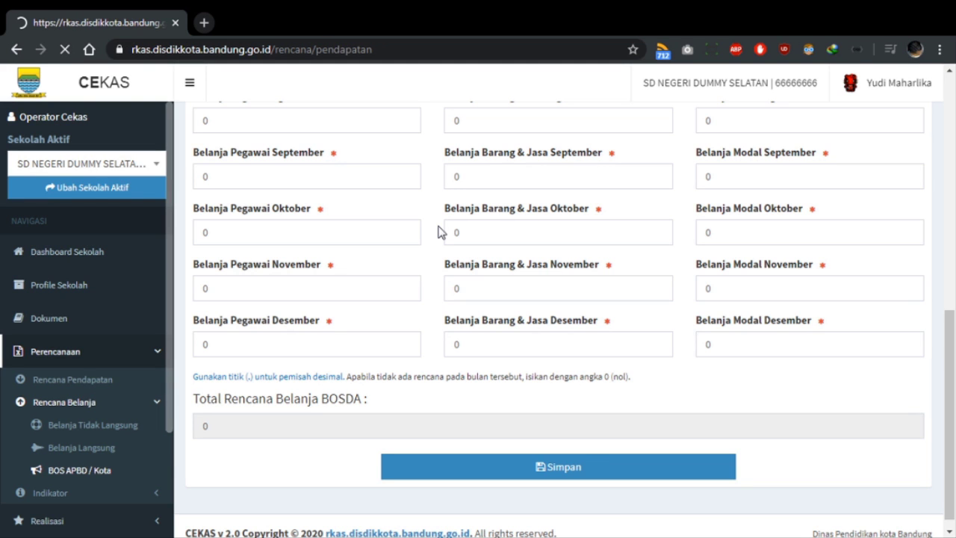
scroll(559, 281, "down", 1)
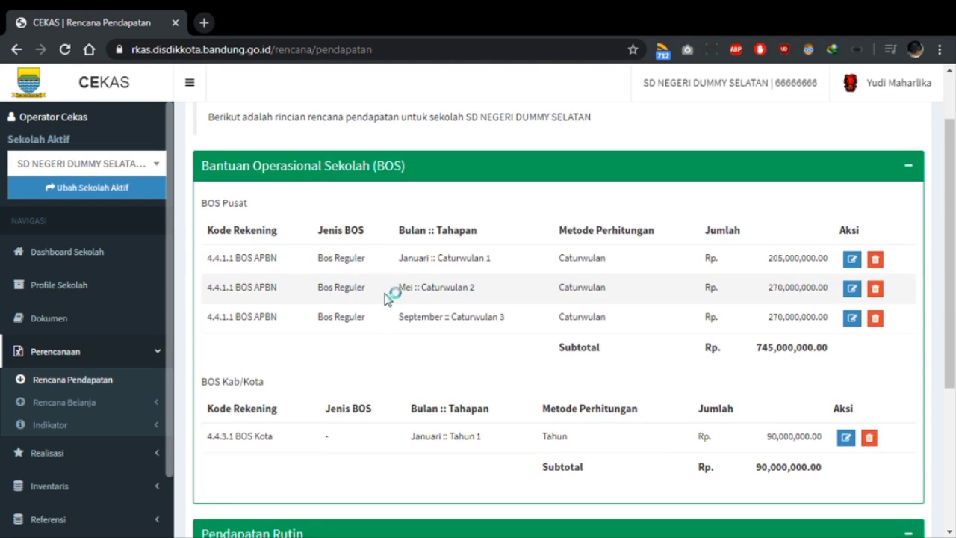
scroll(562, 293, "down", 2)
scroll(562, 293, "down", 2)
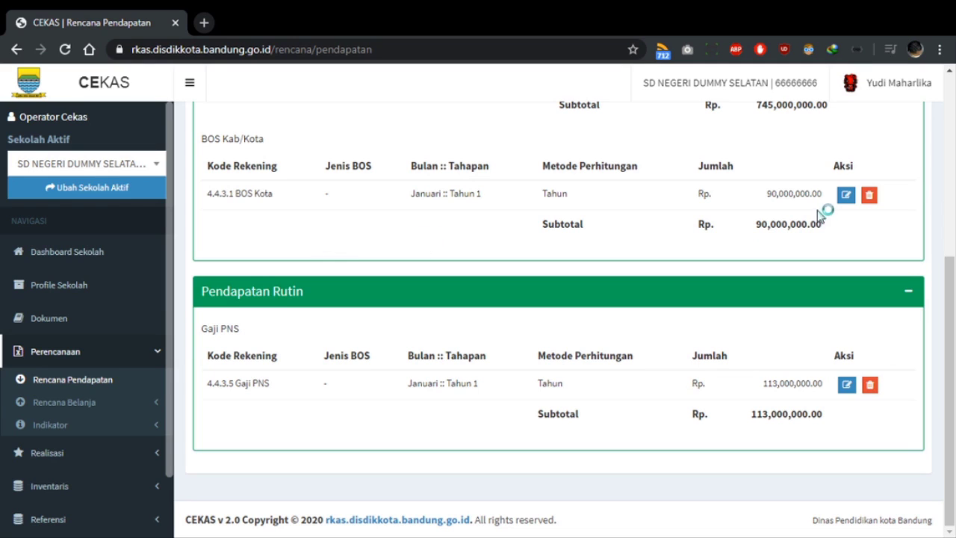
In the BOS APBD / Kota spending plan, set Belanja Barang & Jasa Oktober and Belanja Modal Oktober to 45,000,000 each and save.
left_click(98, 406)
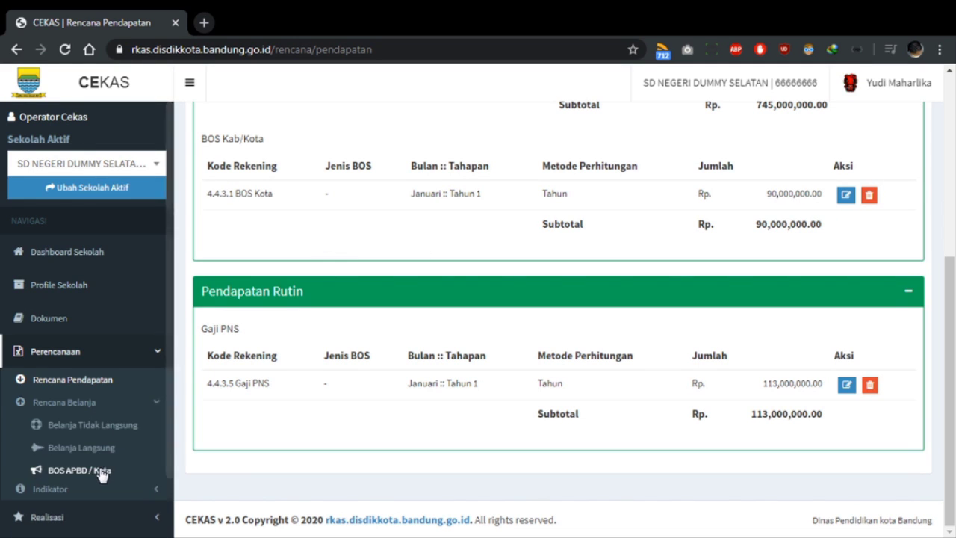
left_click(104, 473)
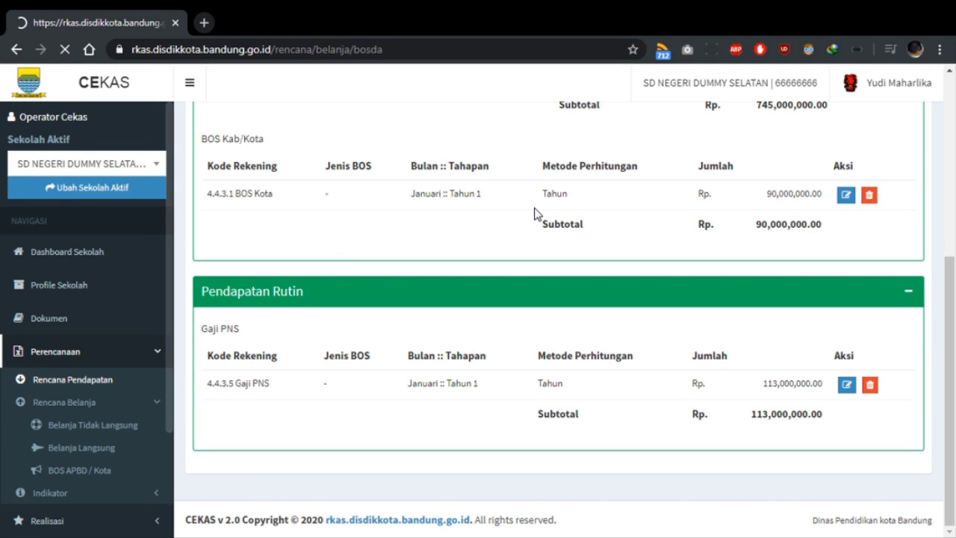
scroll(587, 333, "down", 5)
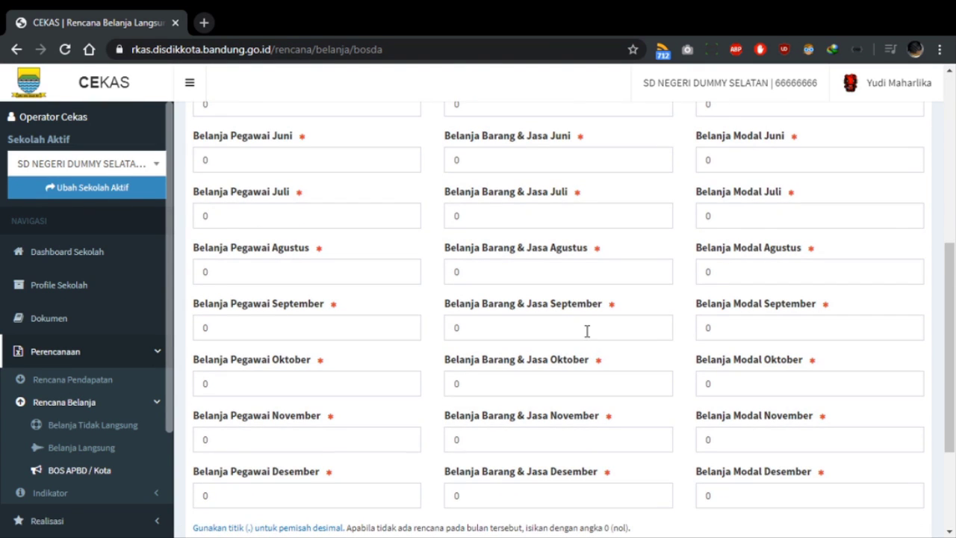
scroll(587, 331, "down", 3)
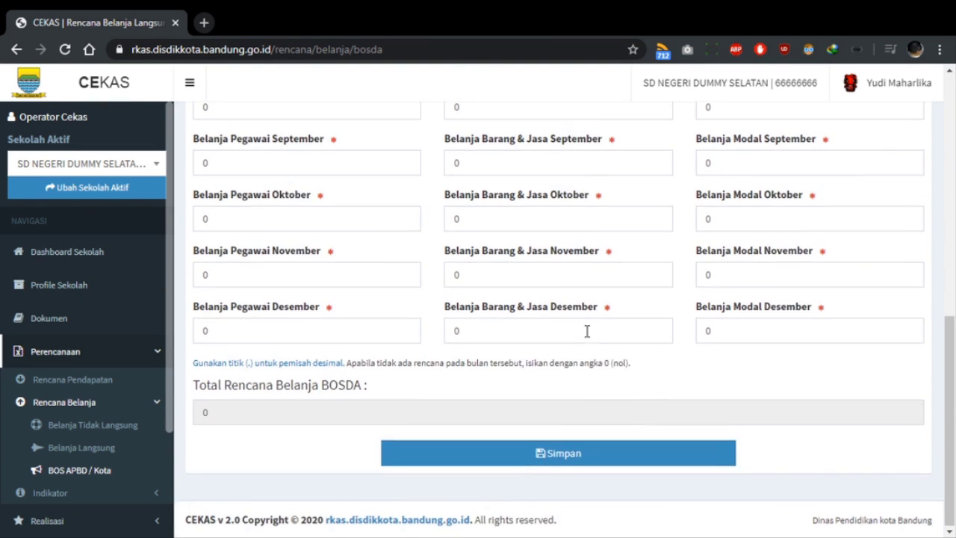
left_click(549, 217)
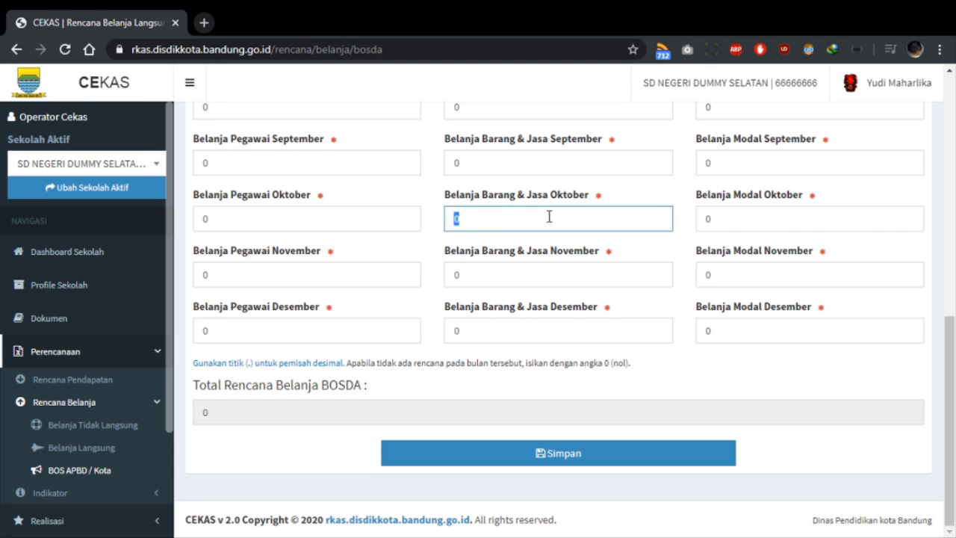
type("45,000,000")
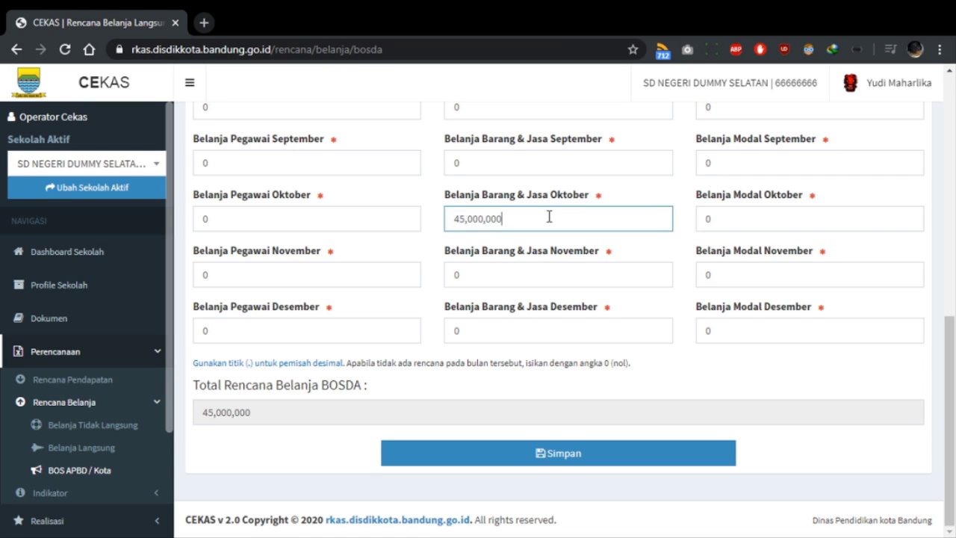
key("Tab")
type("45,000,000")
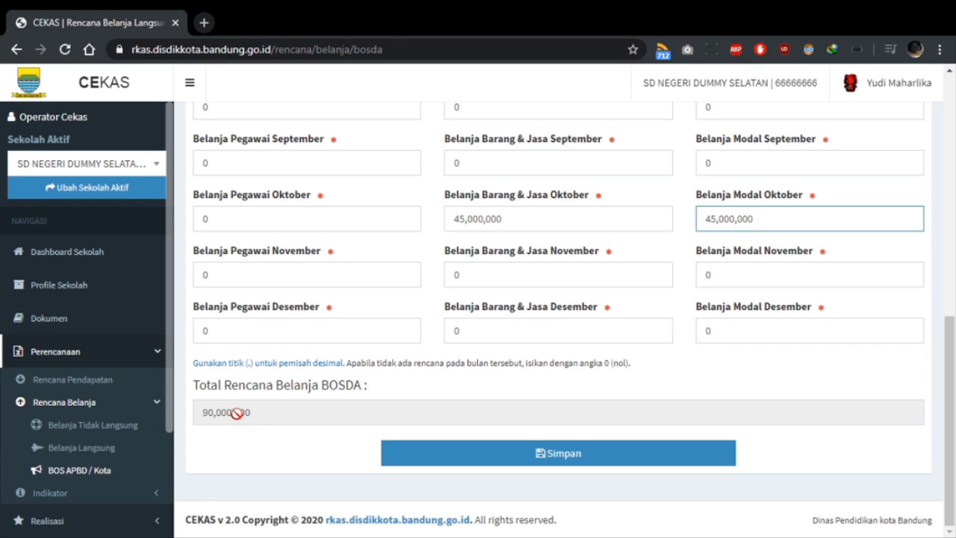
left_click(543, 456)
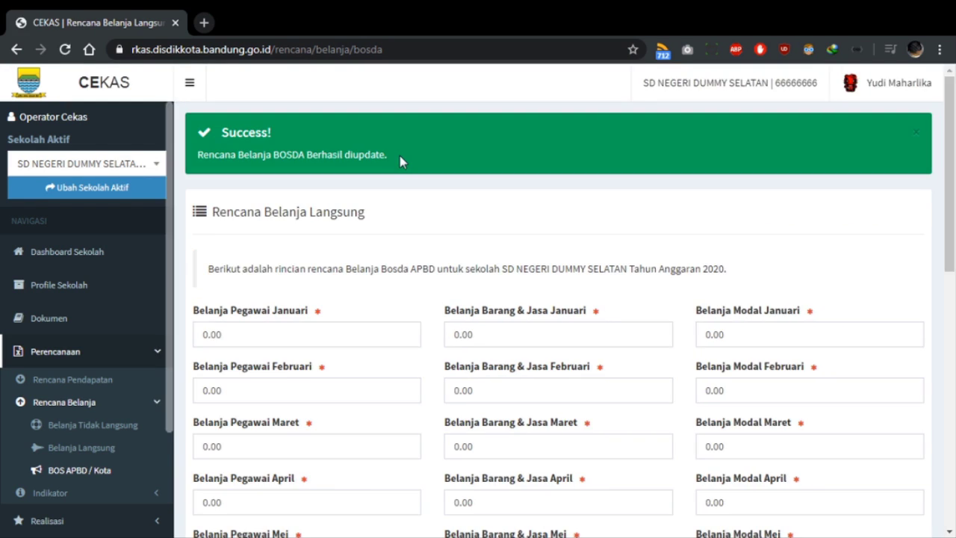
scroll(859, 220, "down", 5)
scroll(695, 344, "down", 3)
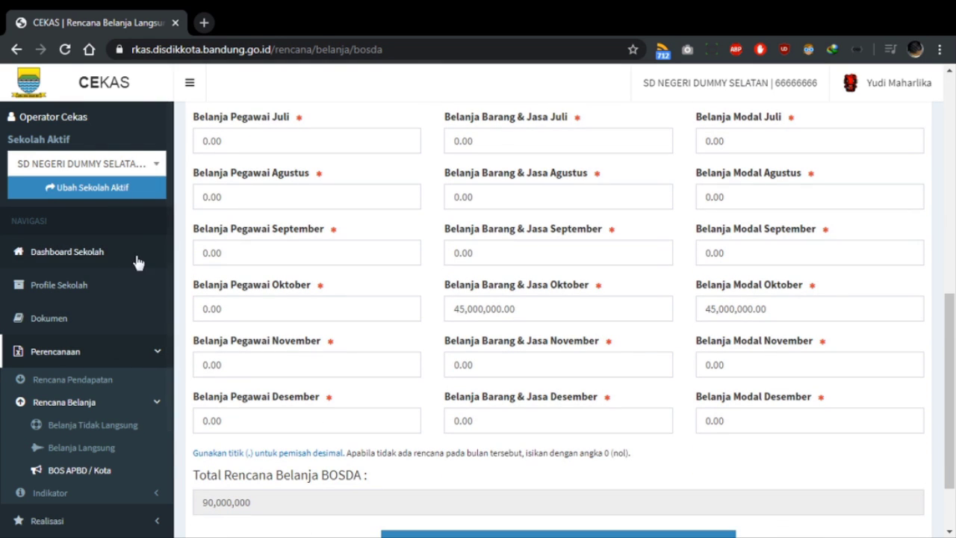
scroll(469, 297, "up", 1)
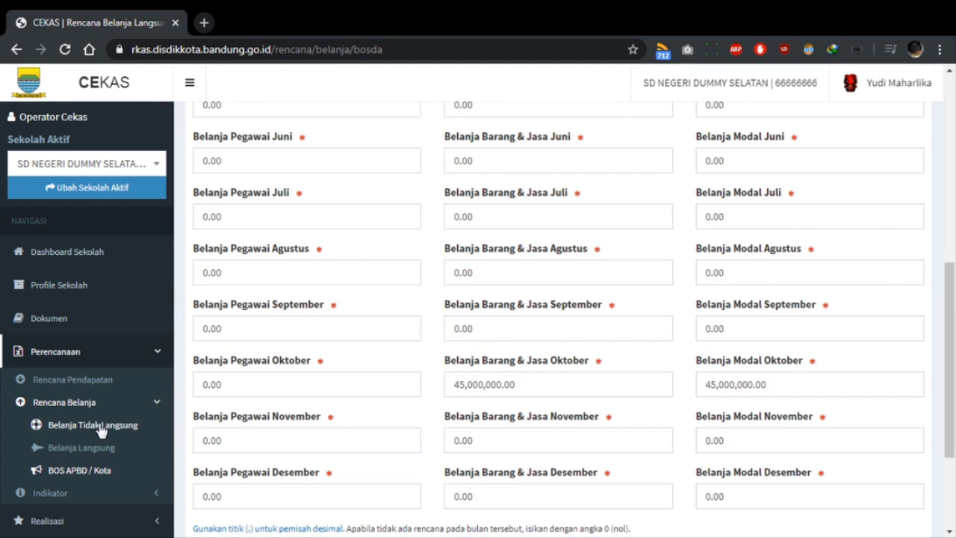
Open the BOS K1 print form among the BOS Pusat reports under Laporan.
scroll(108, 381, "down", 1)
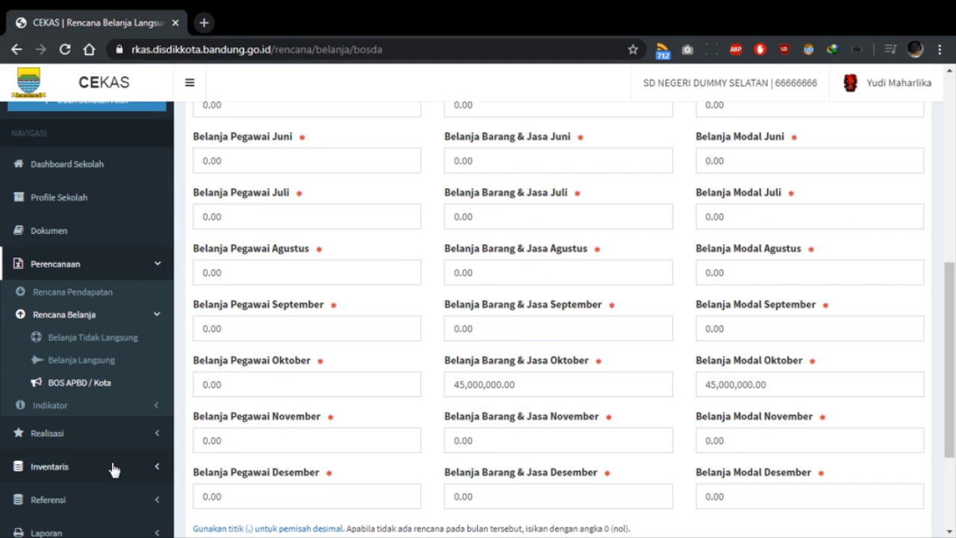
scroll(114, 471, "down", 1)
left_click(111, 483)
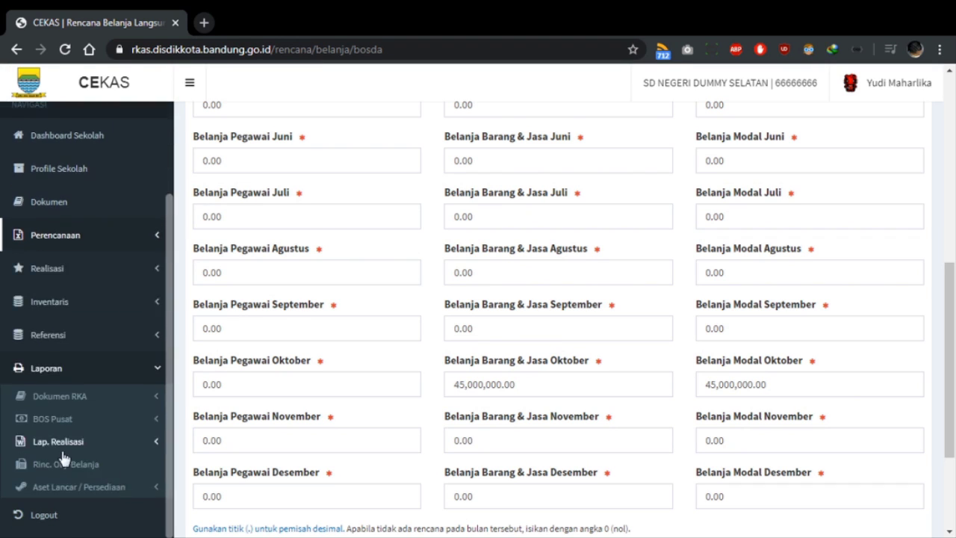
left_click(47, 419)
left_click(67, 423)
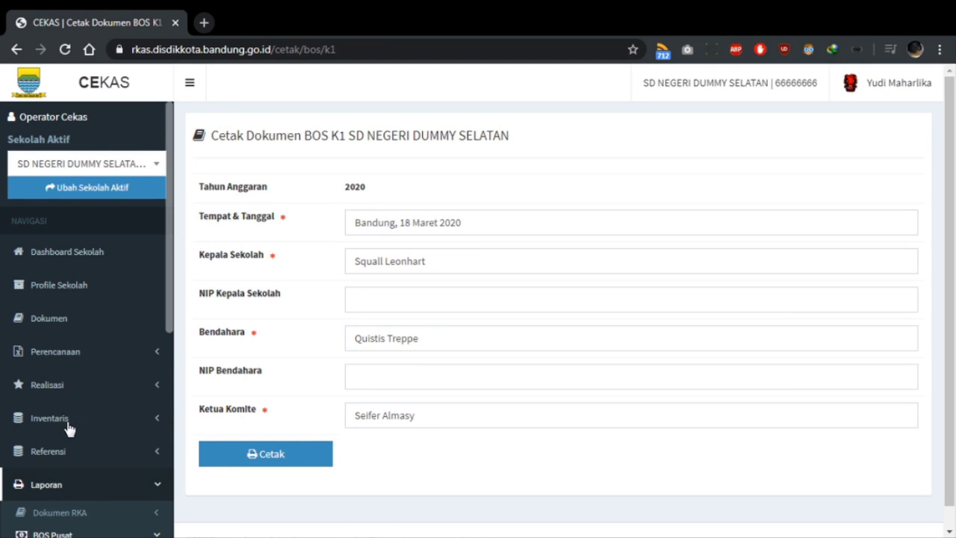
Generate the 2020 BOS K1 document with the prefilled place, date and signatories, and dismiss its print preview.
scroll(120, 383, "down", 1)
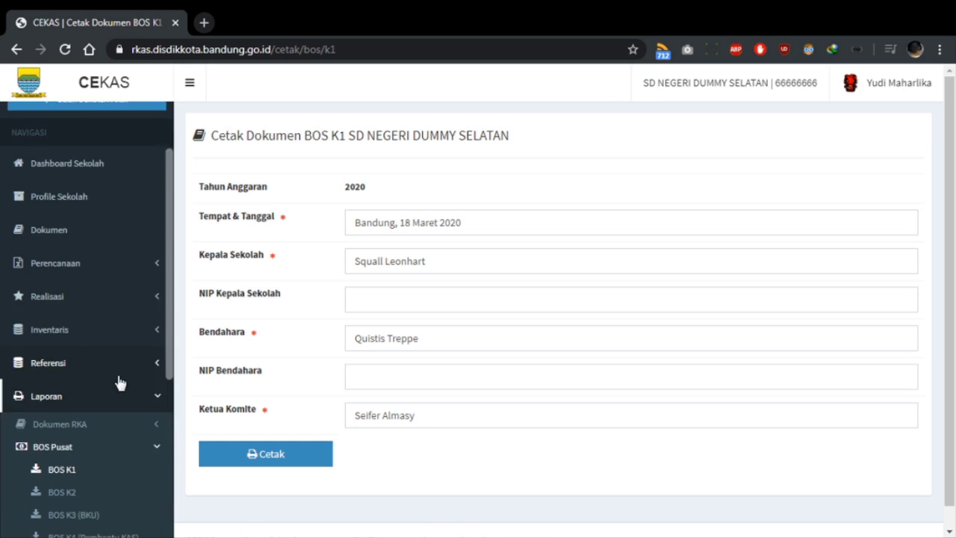
scroll(119, 383, "down", 1)
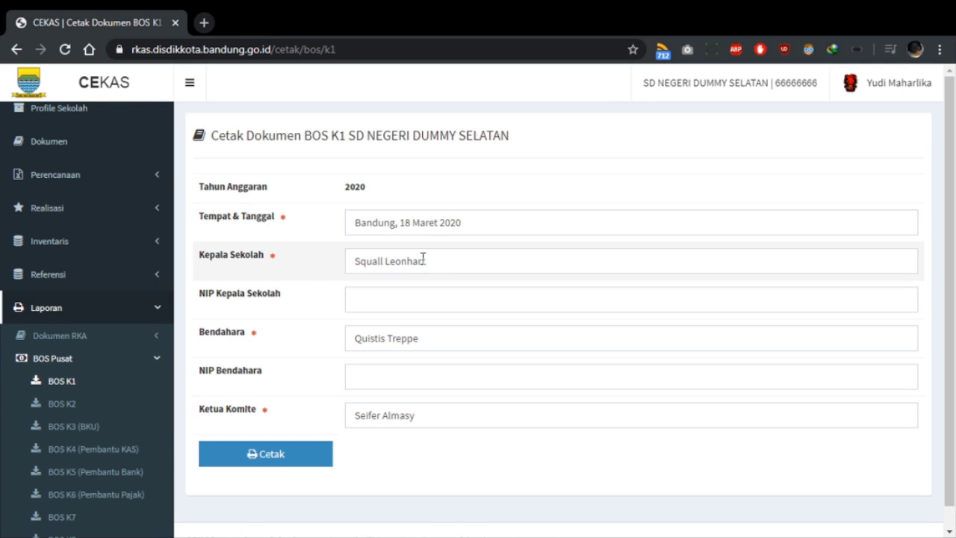
scroll(92, 314, "up", 2)
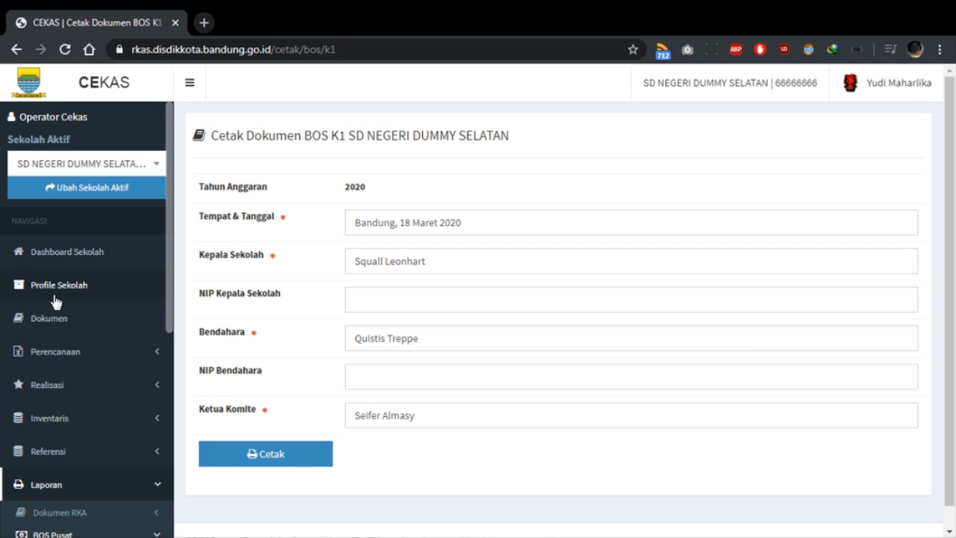
scroll(112, 328, "down", 4)
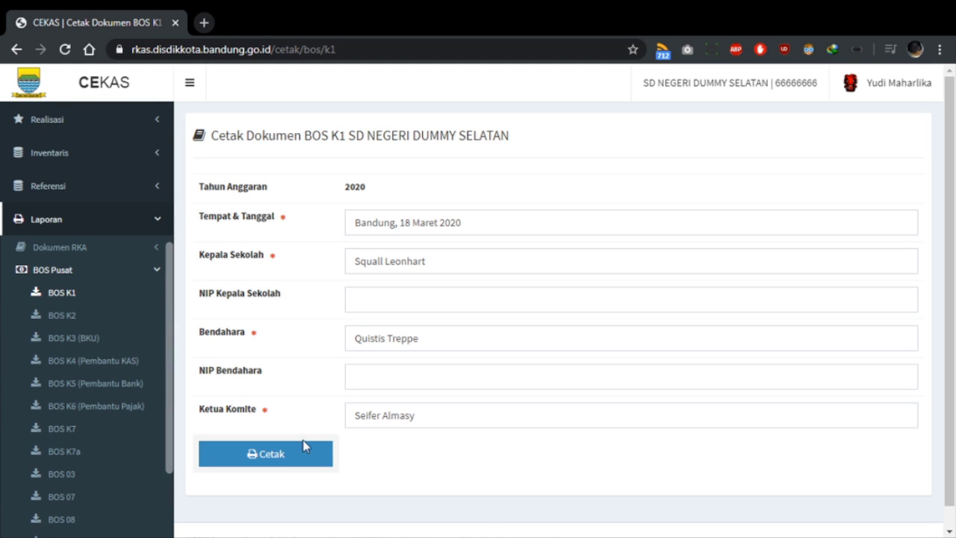
left_click(292, 459)
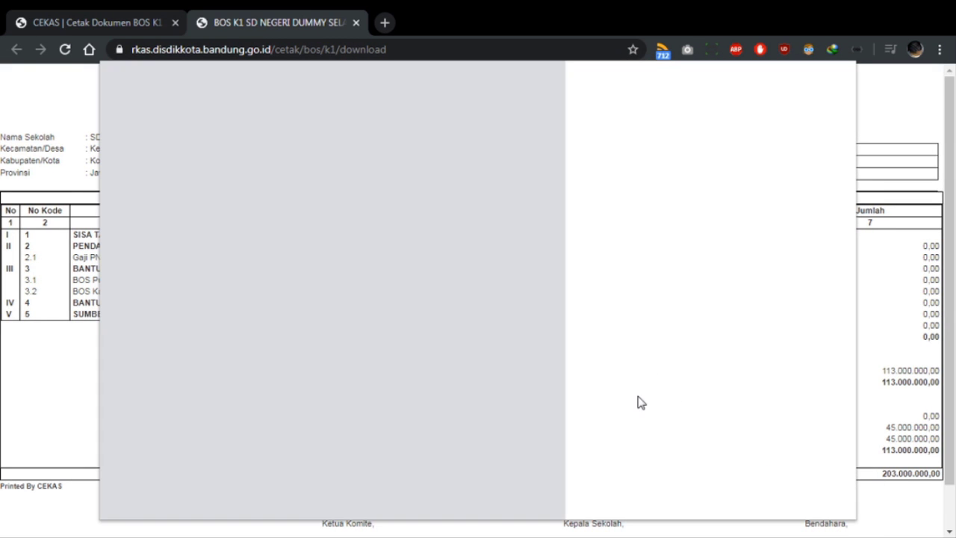
left_click(817, 495)
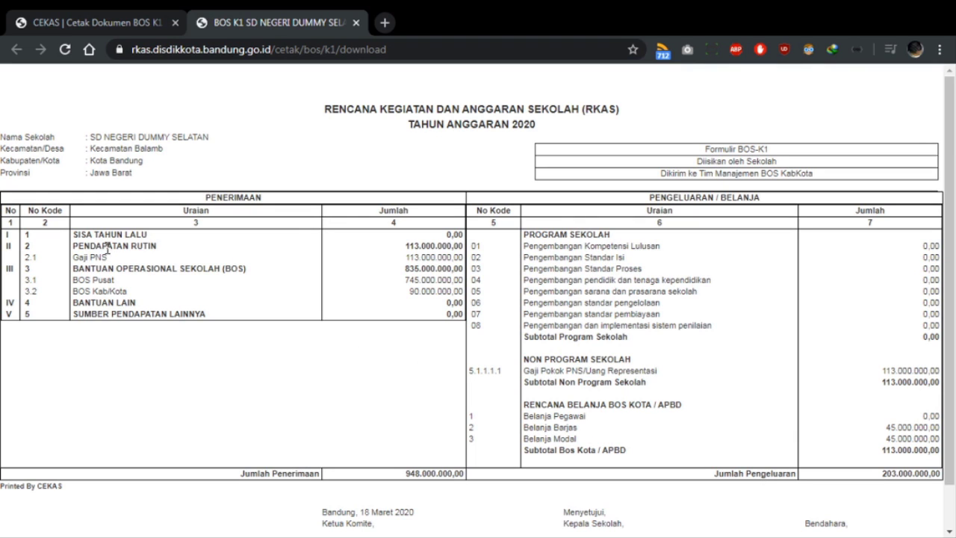
Review the Gaji PNS, BOS Pusat and BOS Kab/Kota income and the planned spending in the BOS K1 document, and close it.
double_click(423, 254)
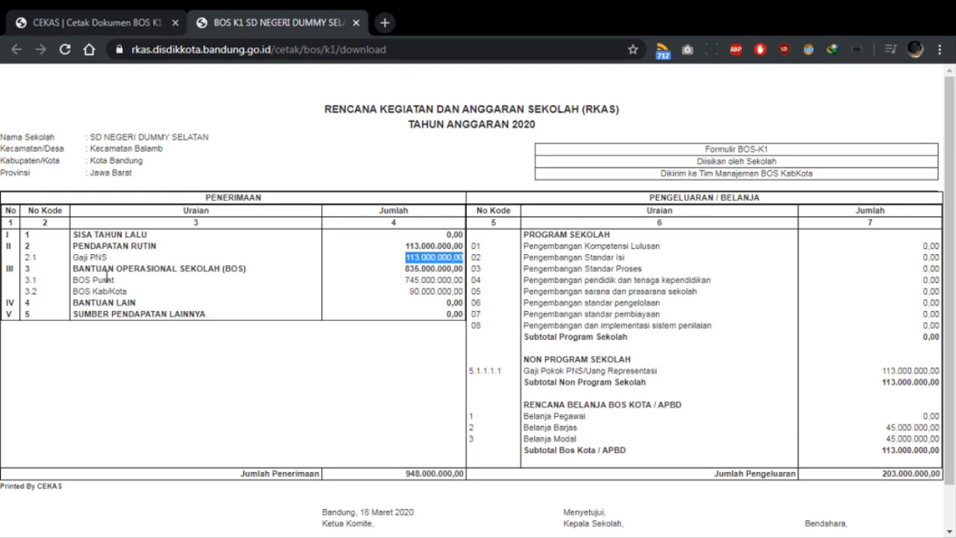
double_click(438, 280)
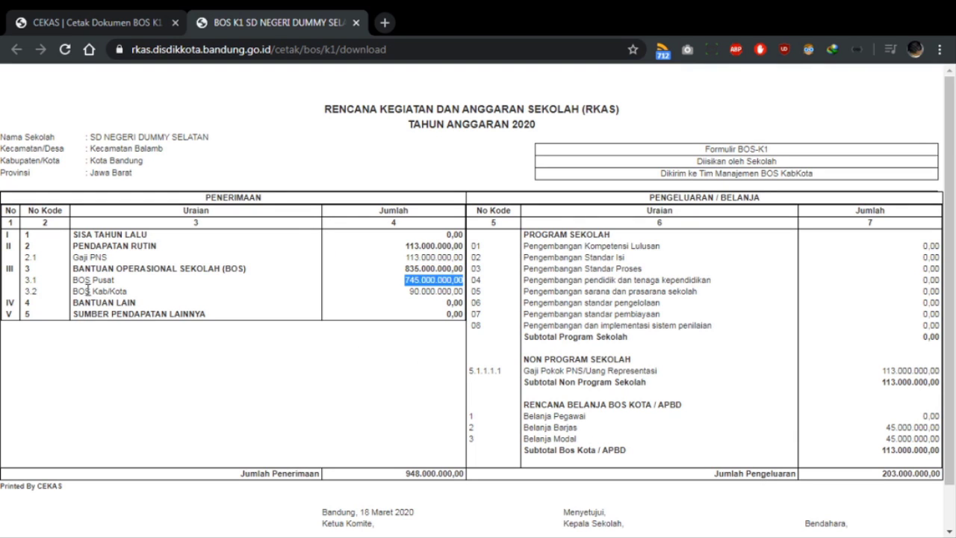
double_click(423, 291)
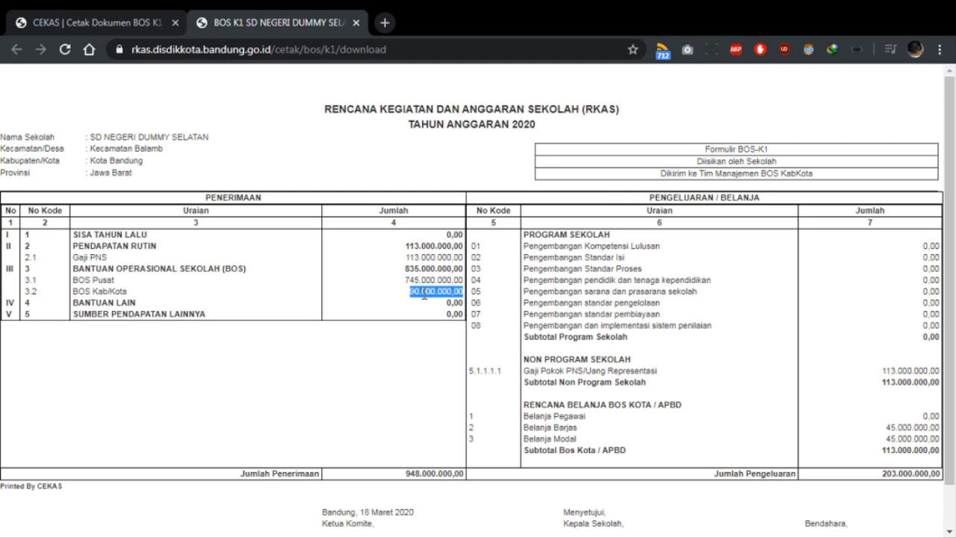
left_click(603, 376)
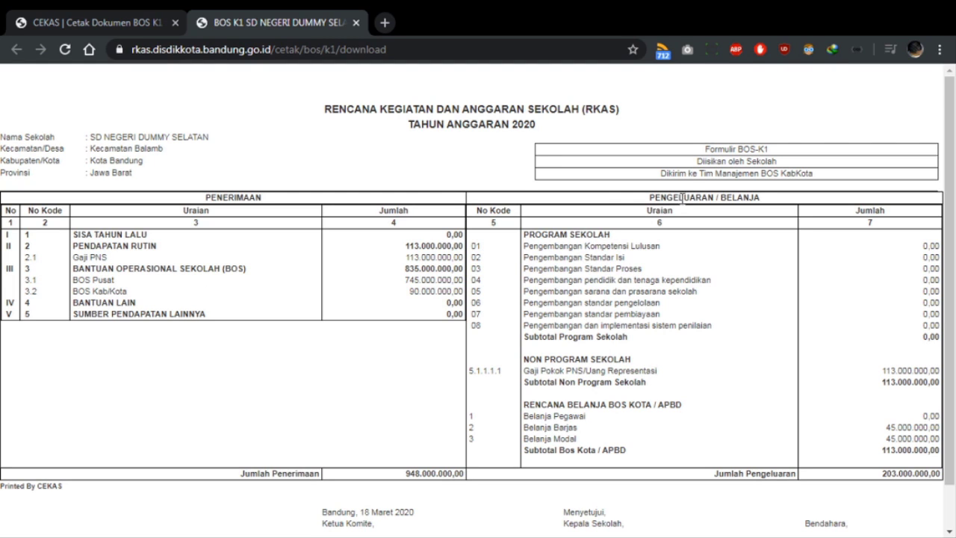
double_click(907, 372)
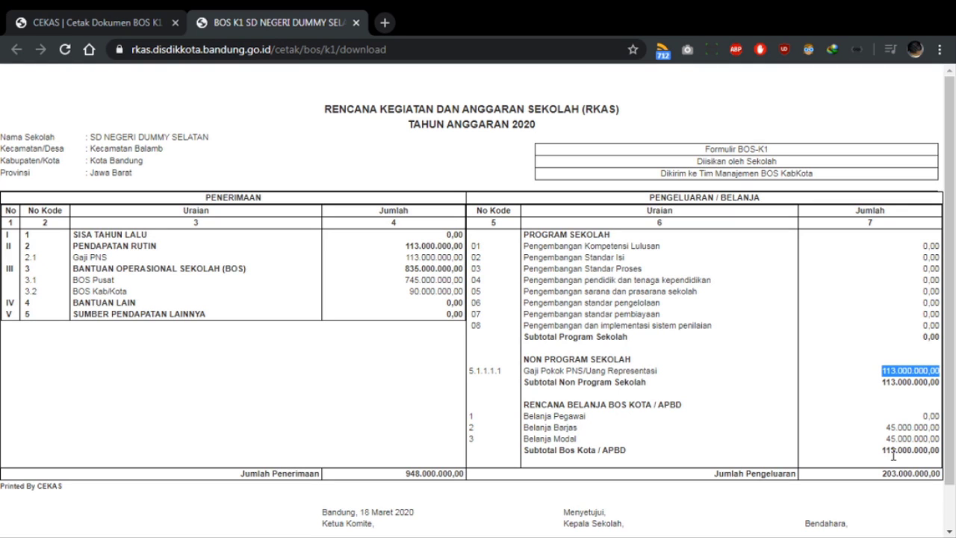
left_click(554, 420)
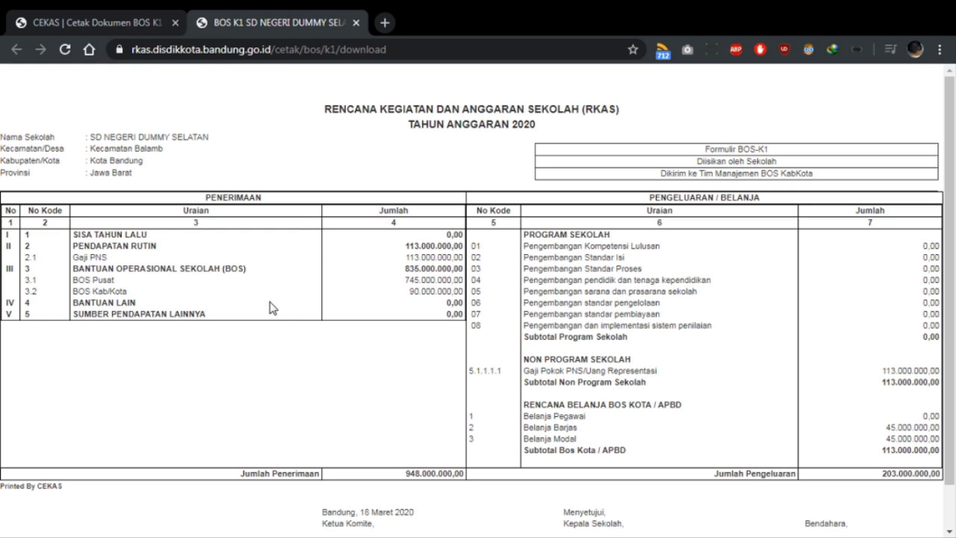
left_click(356, 23)
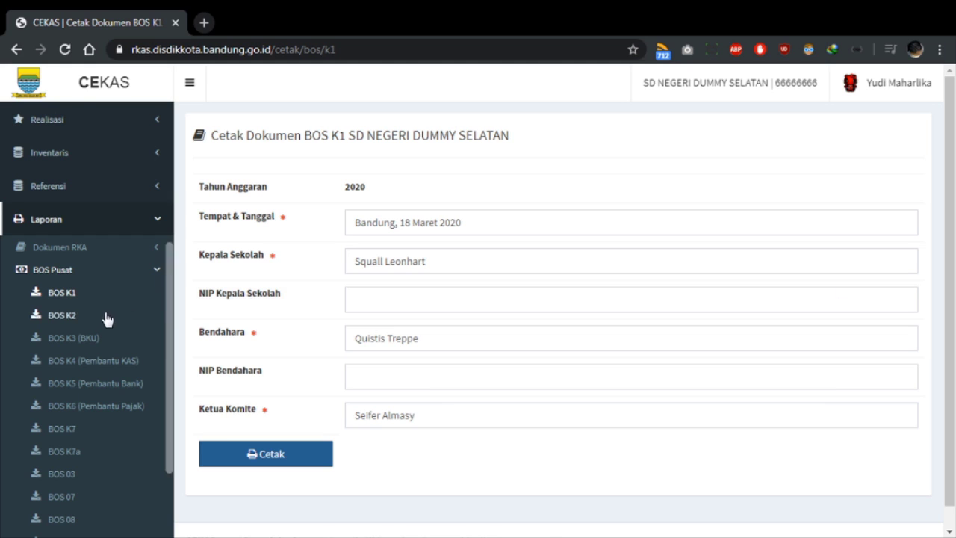
Return to Rencana Pendapatan under Perencanaan and expand the Rencana Belanja plan types.
scroll(105, 320, "up", 4)
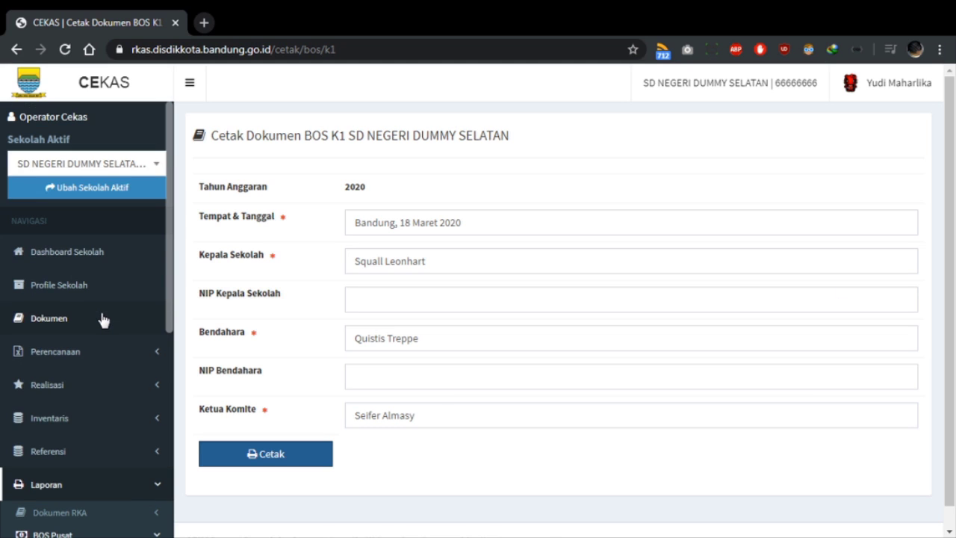
left_click(122, 361)
left_click(116, 385)
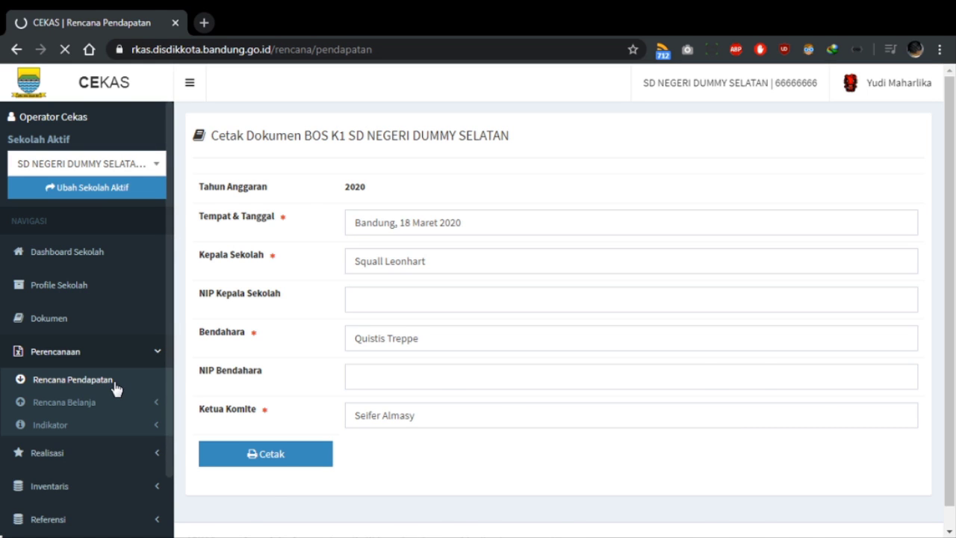
left_click(107, 404)
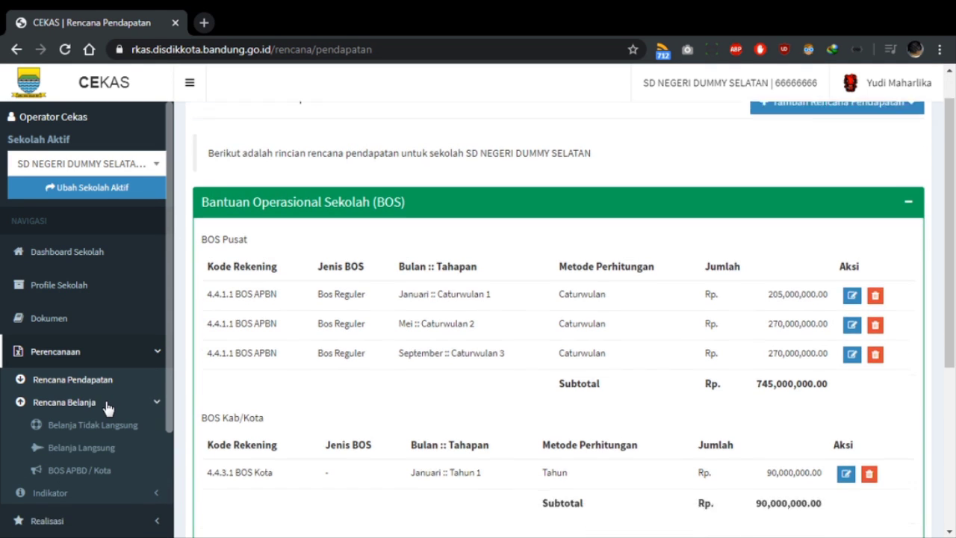